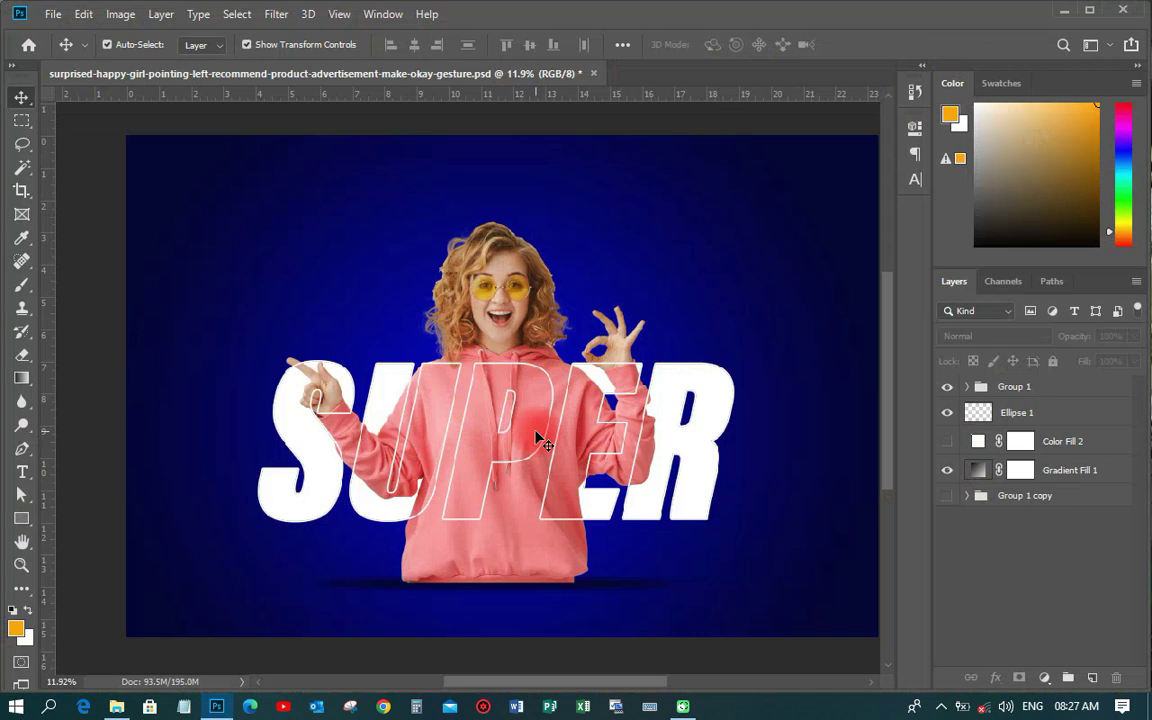
- Duplicate Group 1, then hide the original and move it down the layer stack
click(538, 440)
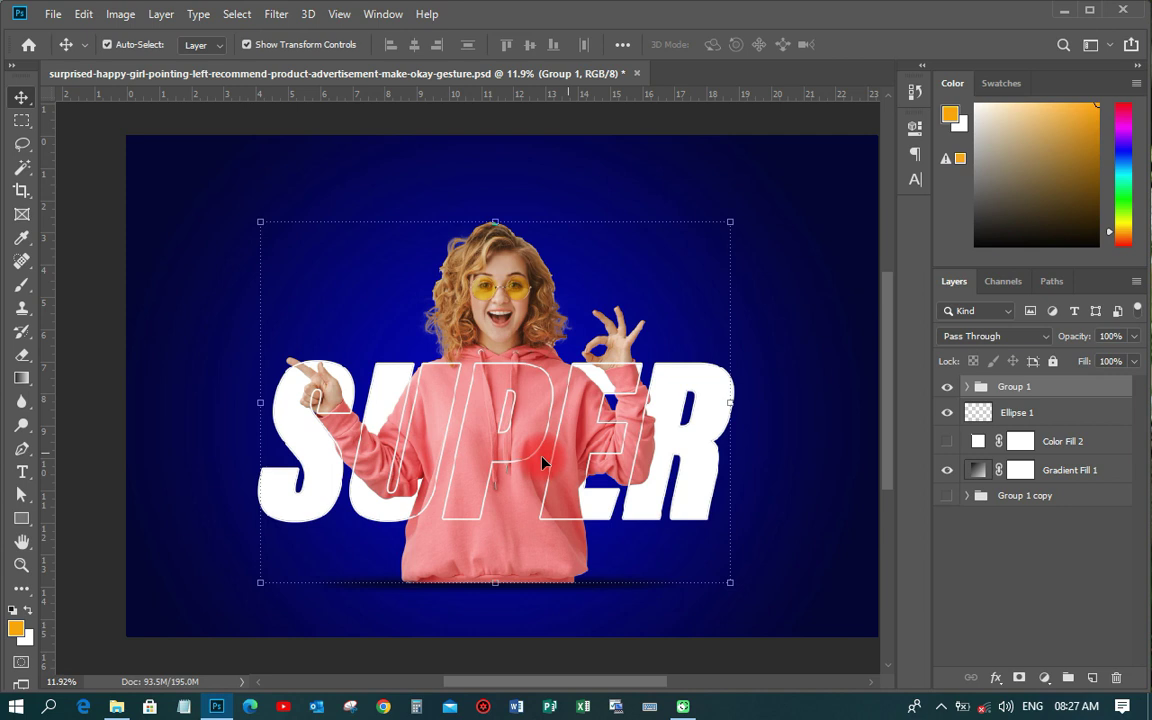
click(542, 461)
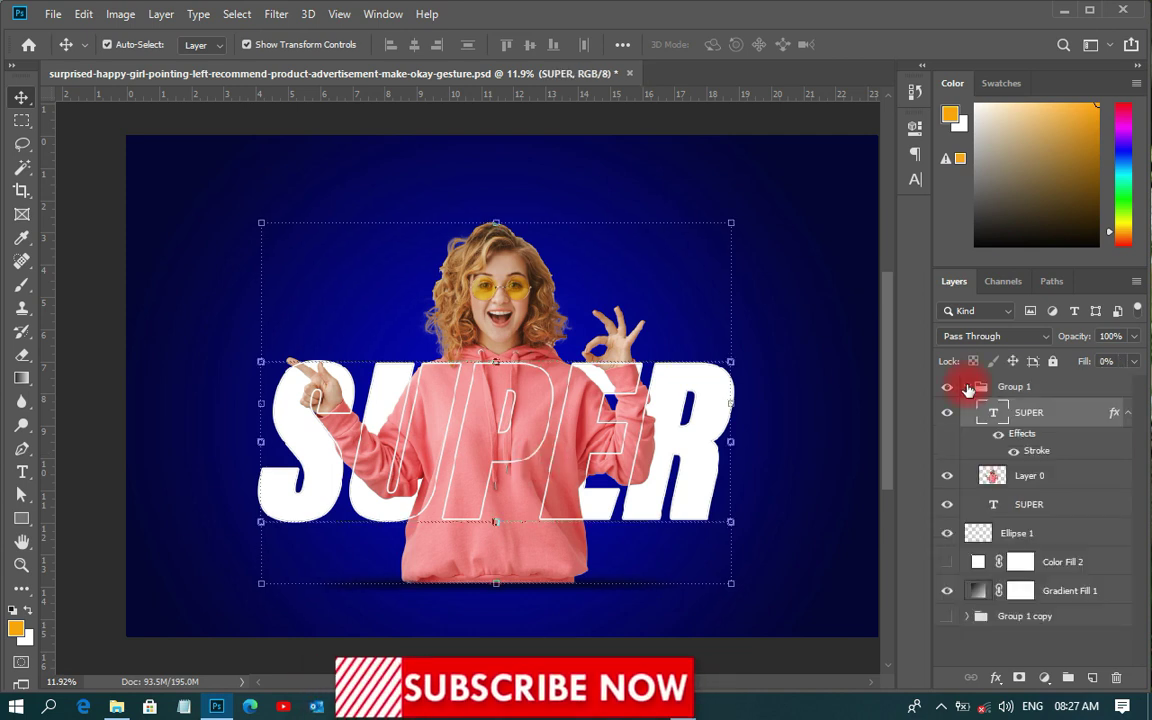
click(968, 388)
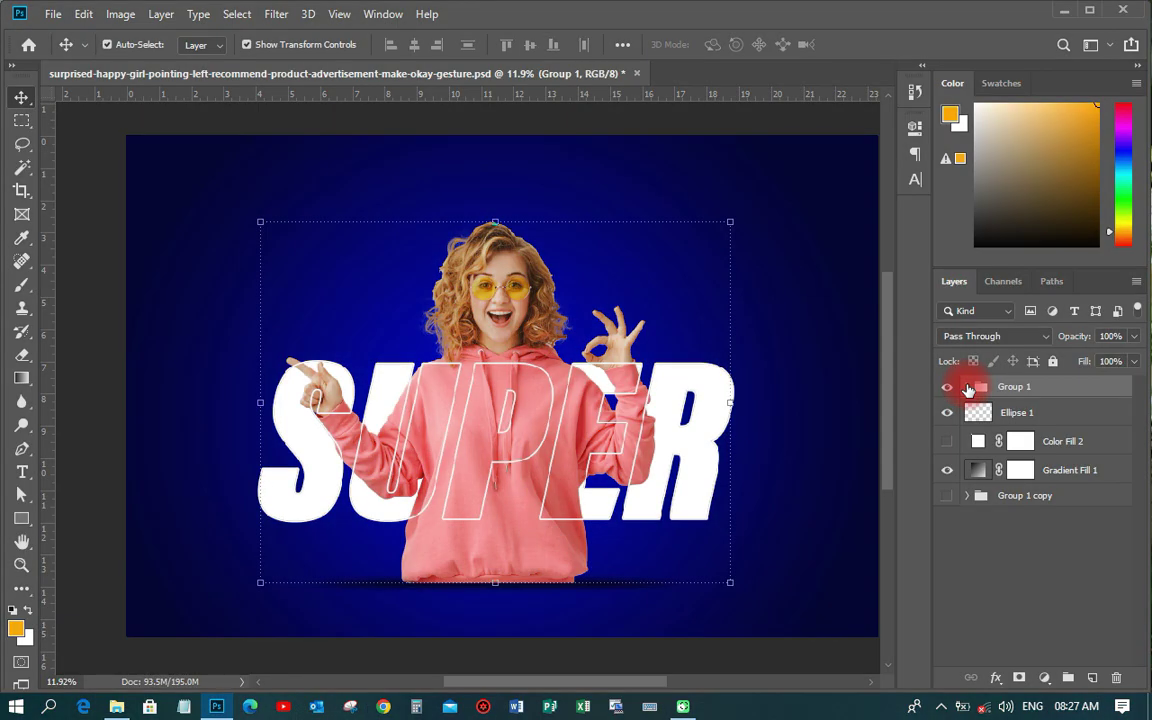
key(ctrl+j)
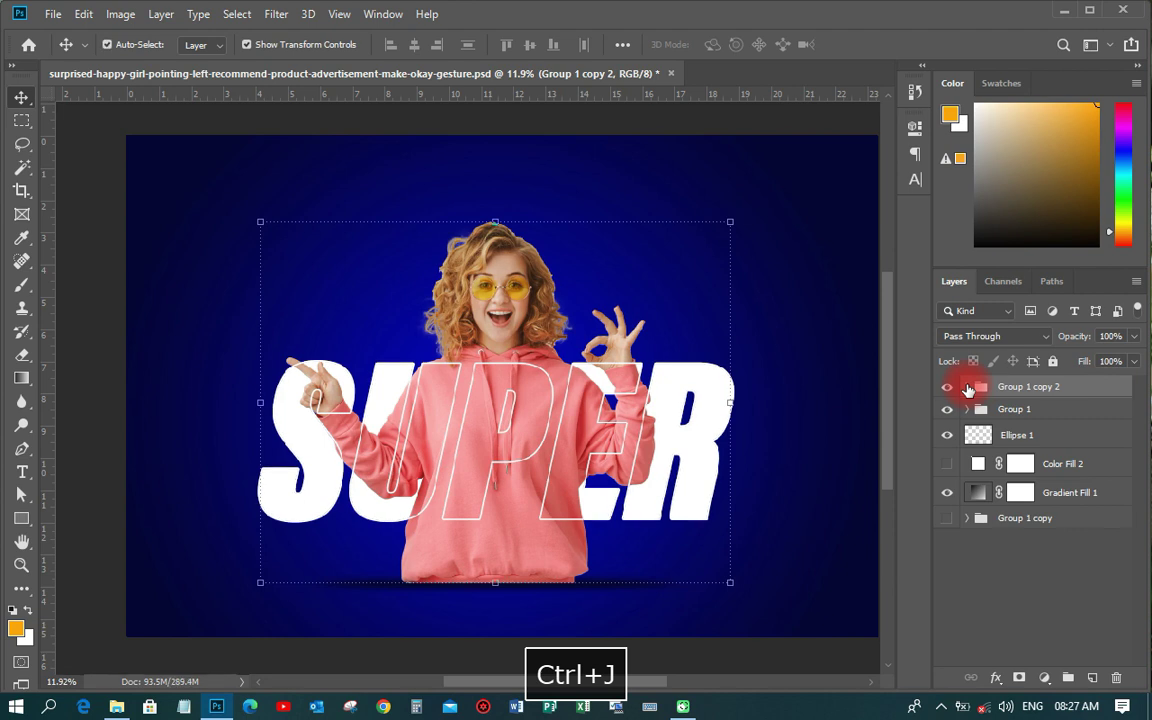
click(946, 410)
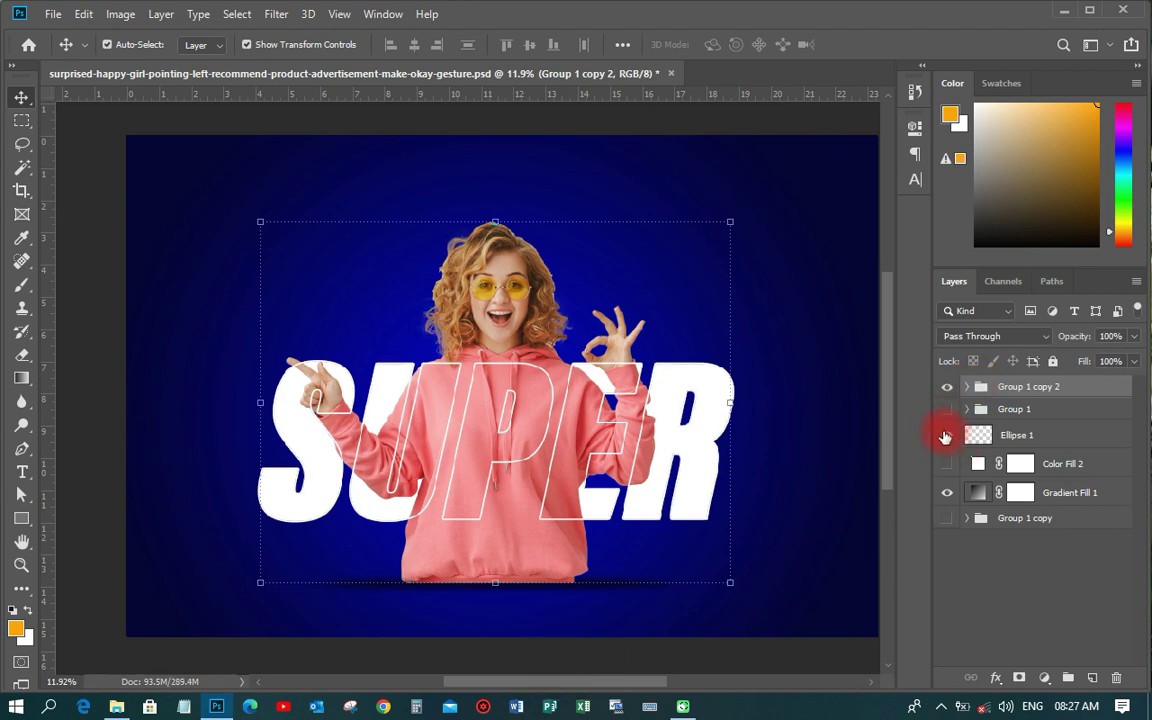
drag(985, 409, 1005, 511)
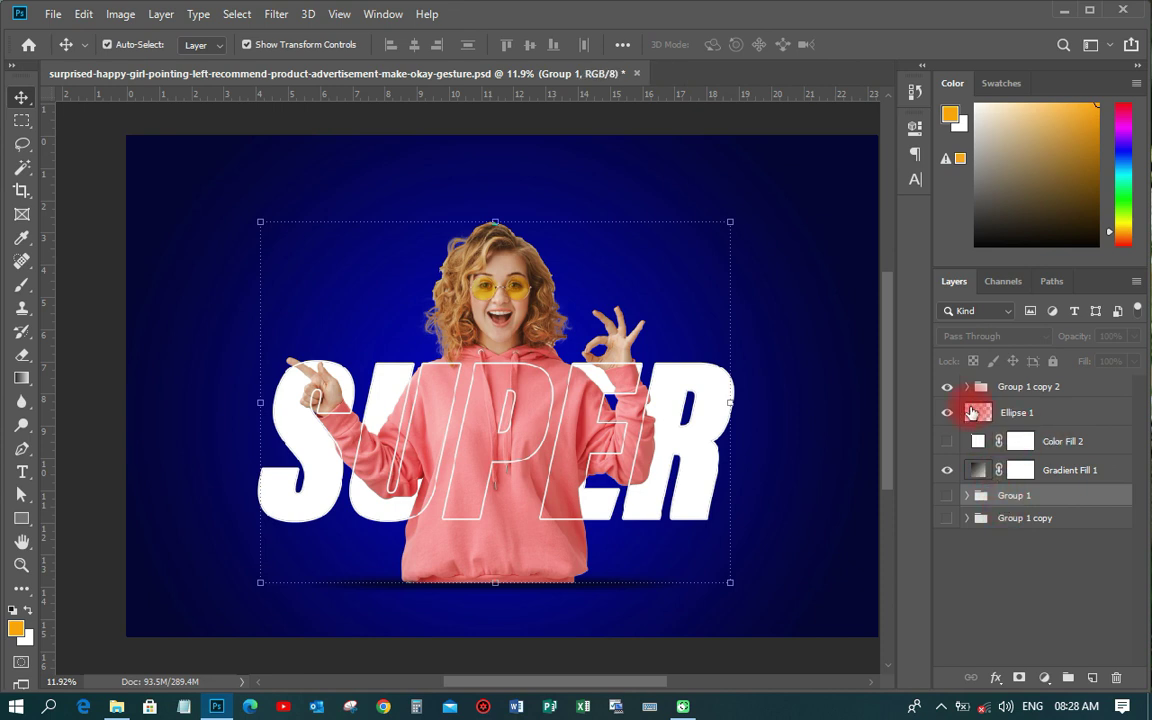
- Delete the outlined and the solid white SUPER text layers from Group 1 copy 2
click(967, 387)
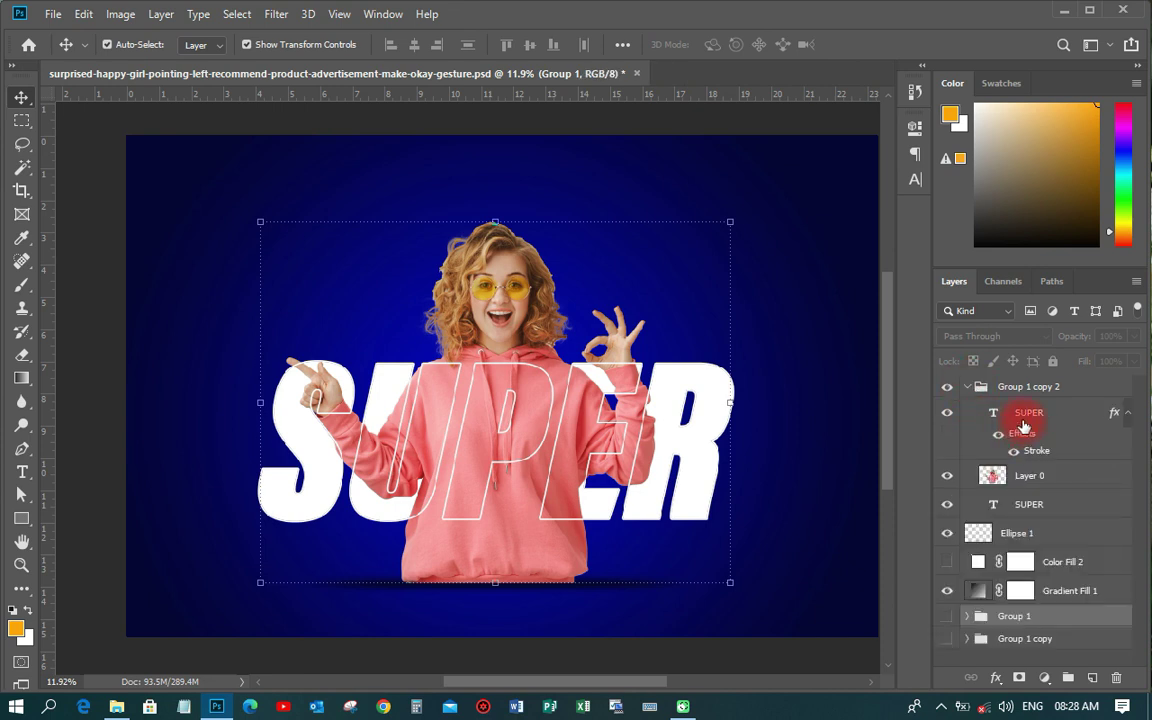
click(1023, 425)
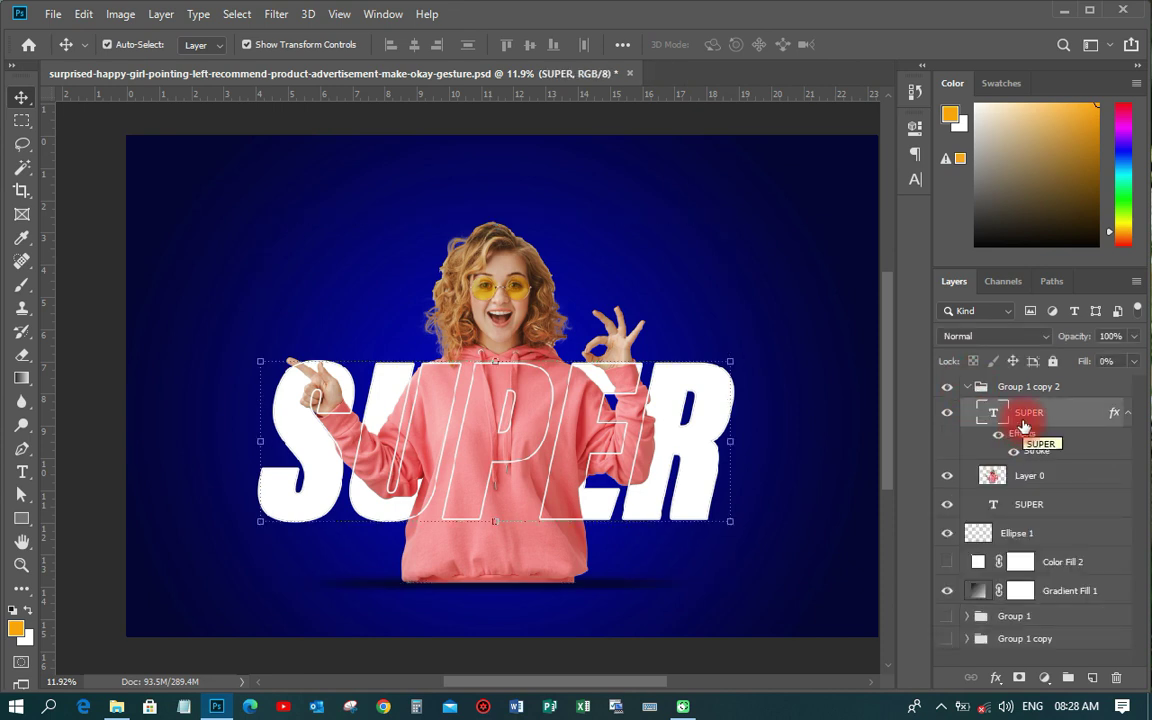
key(Delete)
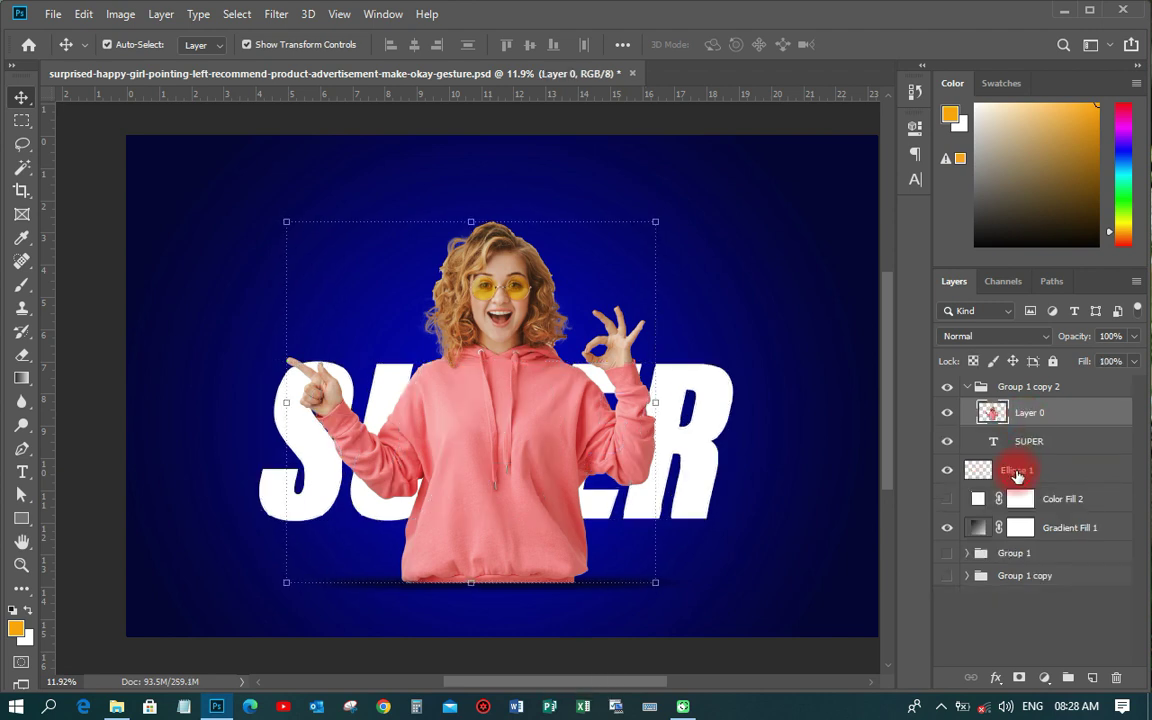
click(1020, 470)
click(1024, 442)
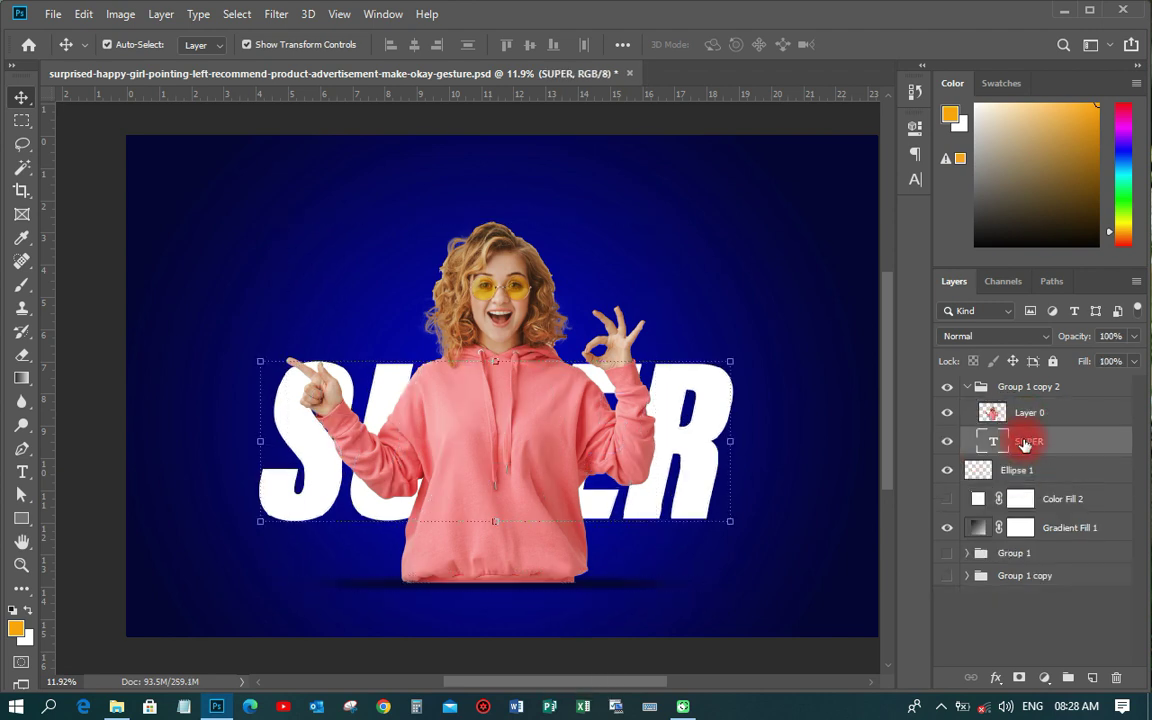
key(Delete)
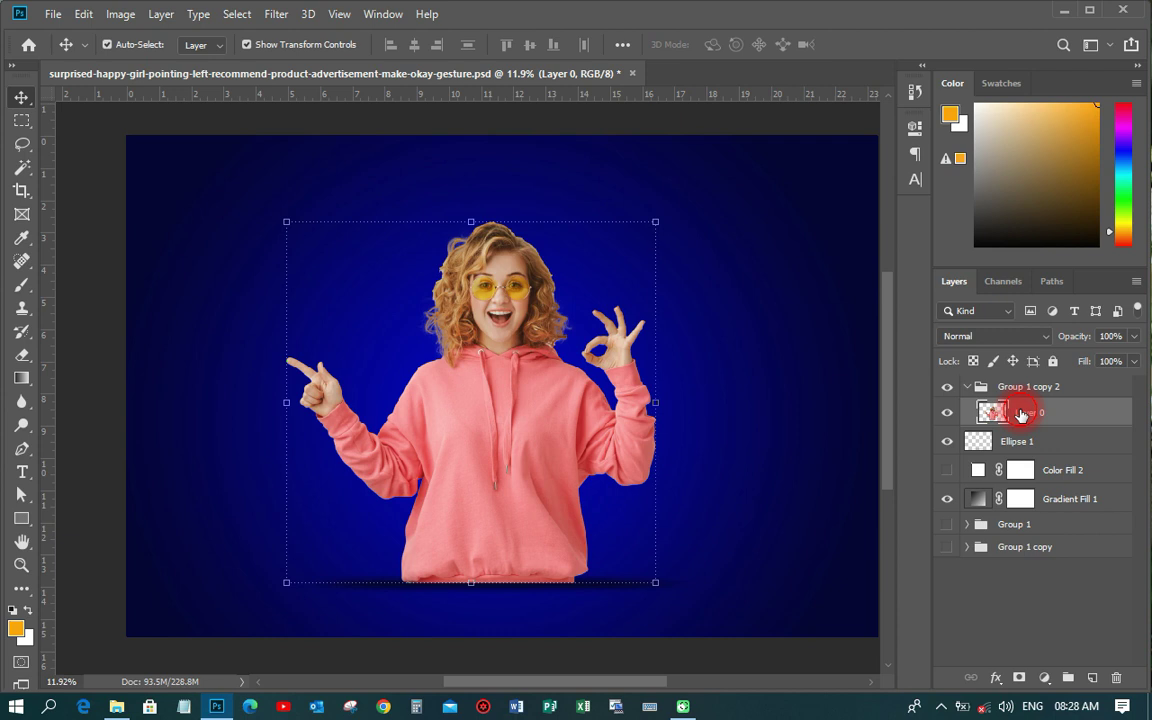
- Move Layer 0 and Ellipse 1 out of the copy group and delete the emptied group
drag(1021, 414, 1023, 378)
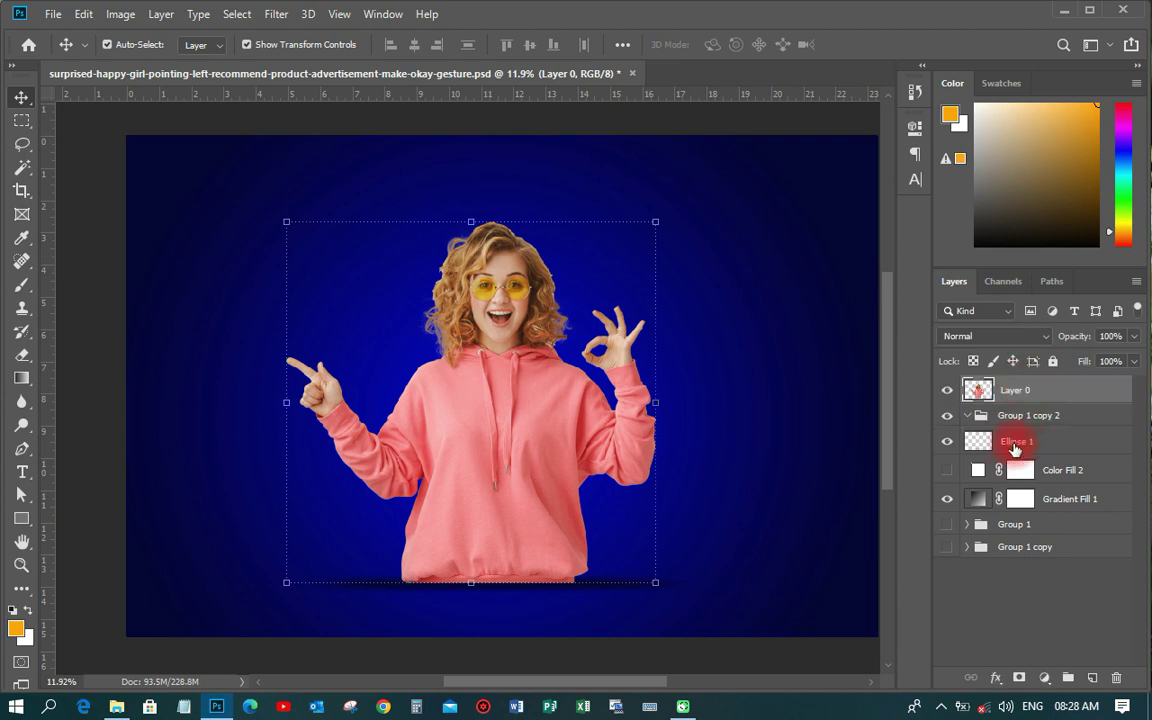
drag(1015, 448, 1016, 398)
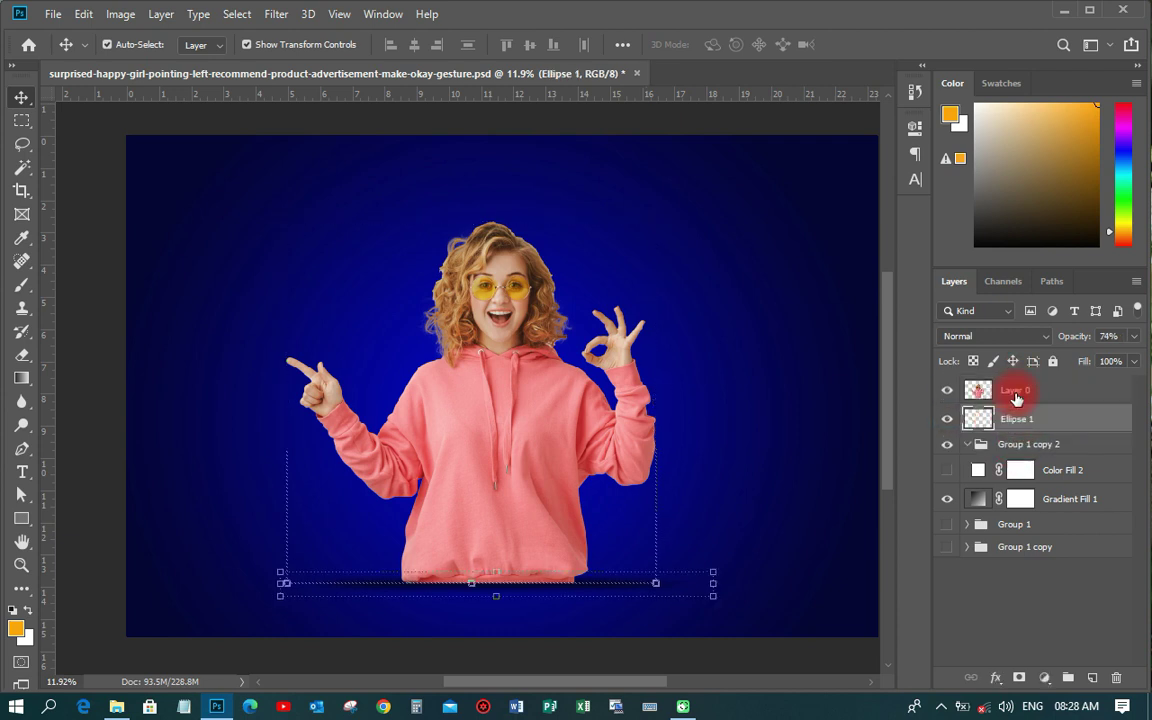
click(1008, 445)
key(Delete)
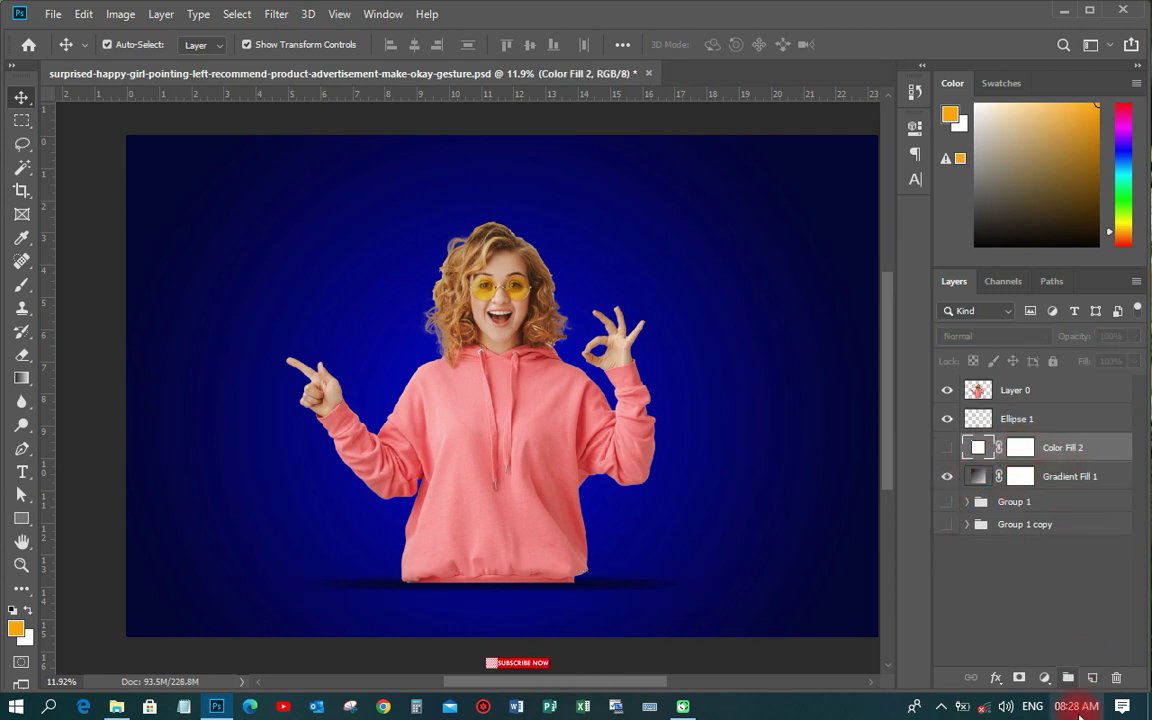
- Group Color Fill 2 through Group 1 copy into Group 2 and move it below Gradient Fill 1
click(1065, 524)
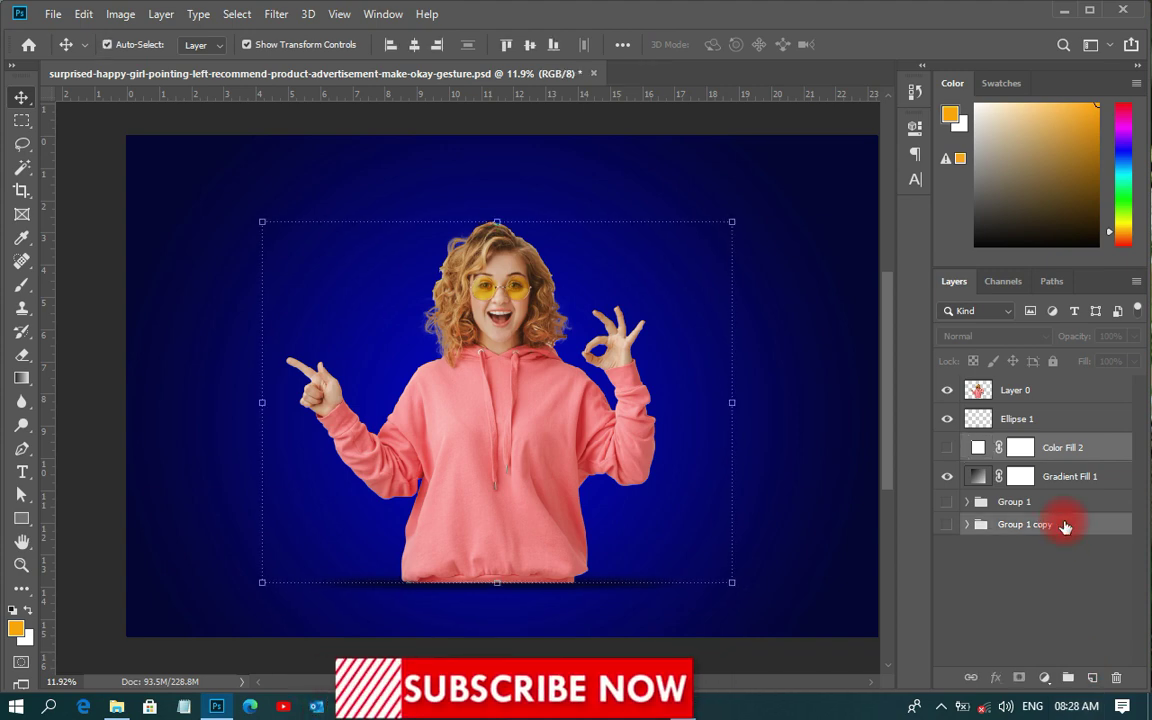
click(1068, 678)
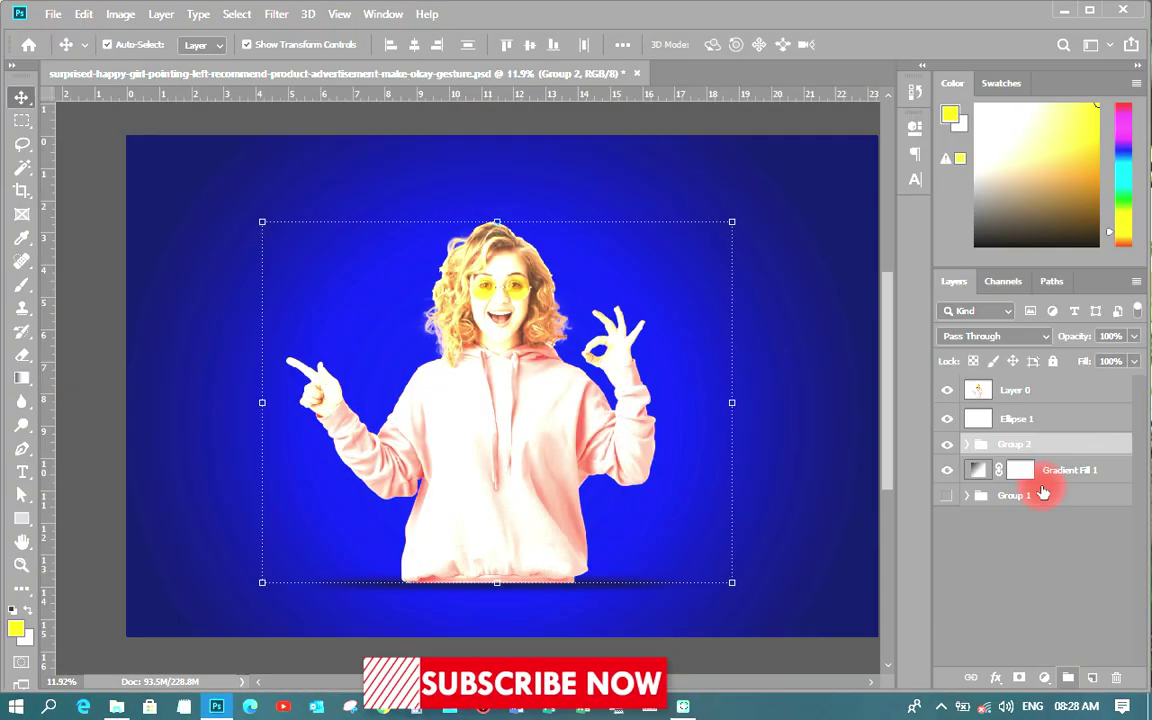
drag(1028, 468, 1044, 442)
- Wrap Group 2 and Group 1 into a locked, hidden Group 3, then select the gradient background
click(1008, 478)
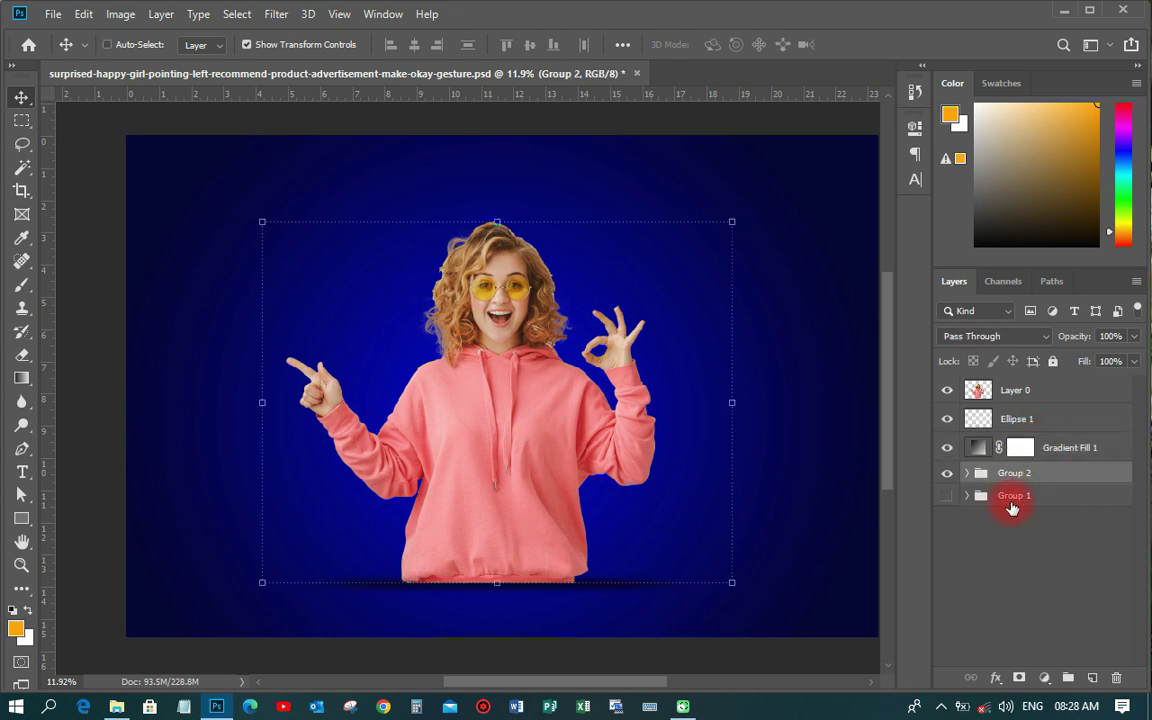
ctrl+click(1010, 497)
click(1068, 678)
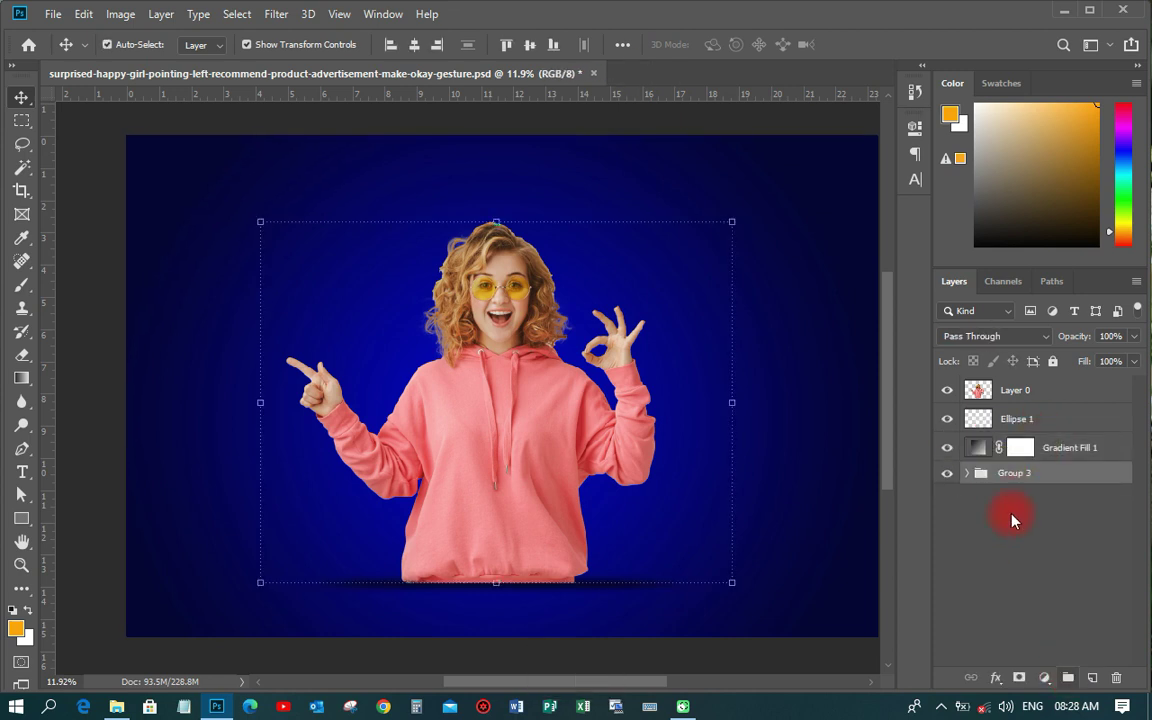
click(1053, 361)
click(946, 473)
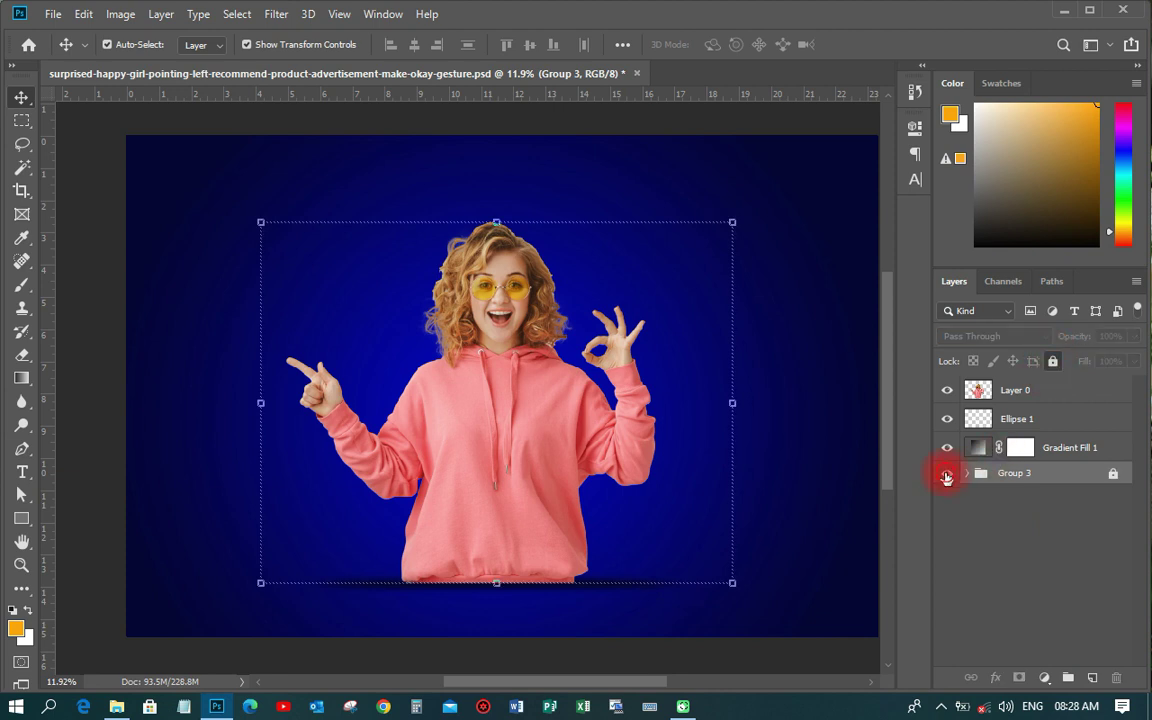
click(727, 345)
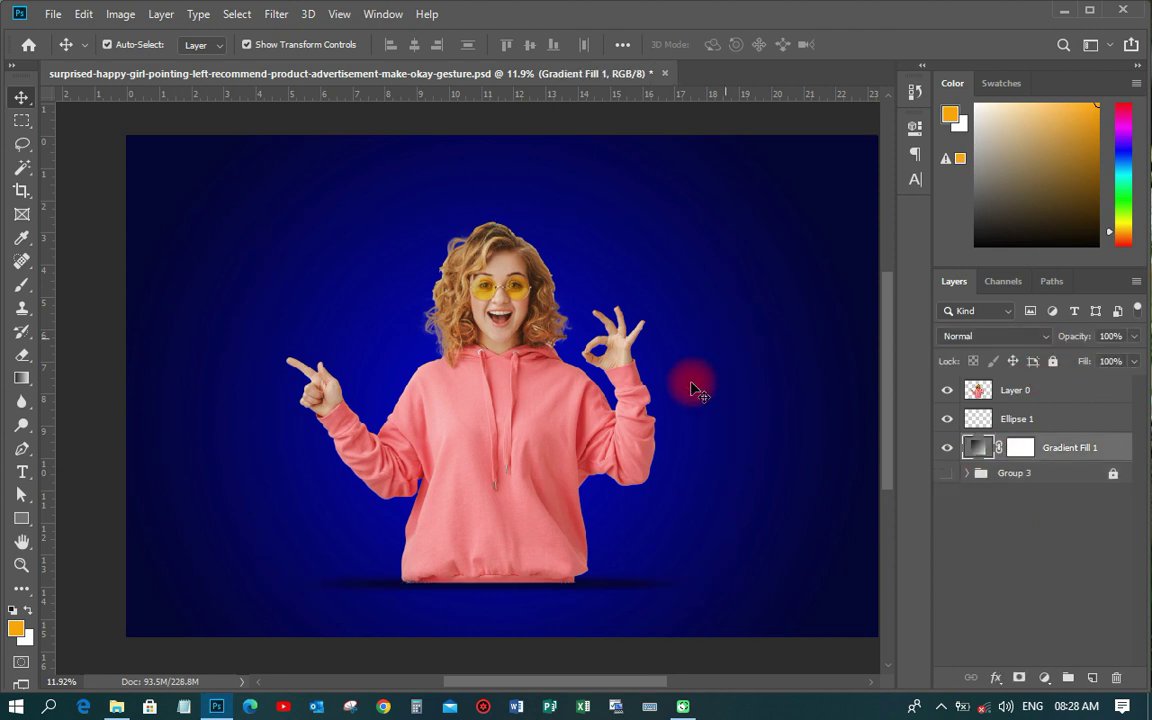
scroll(428, 382, down, 2)
scroll(411, 365, up, 1)
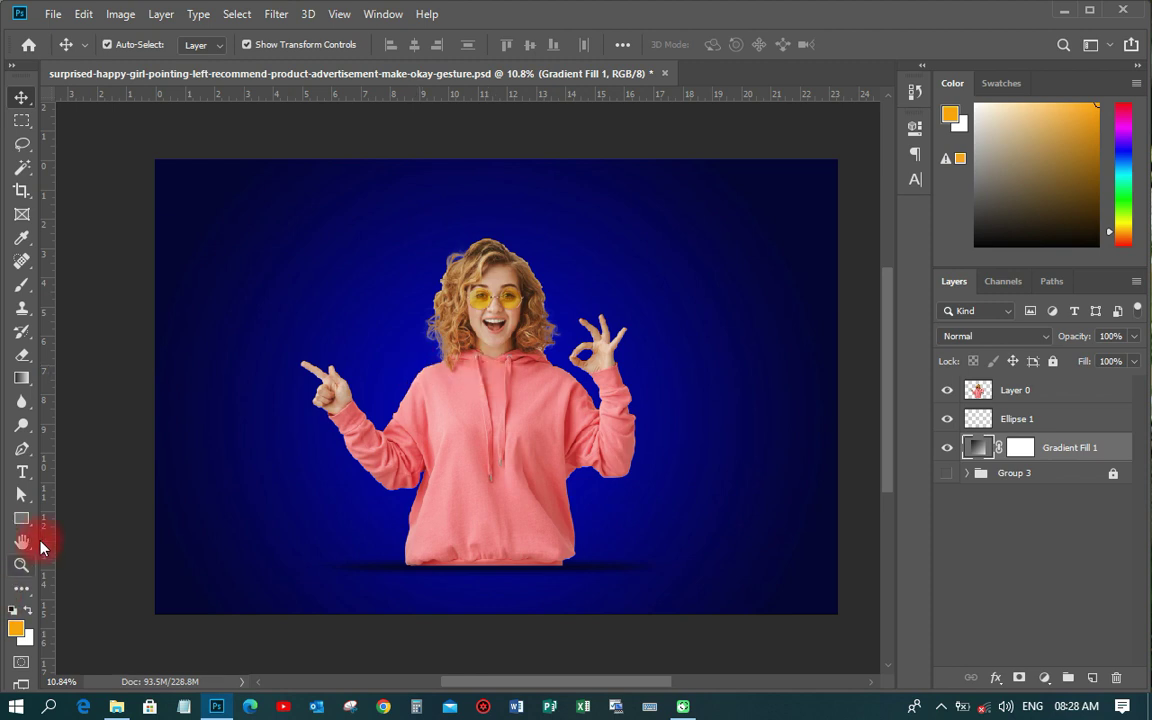
- Type 'SUPER' in capitals left of the girl and move its layer above Layer 0
click(24, 474)
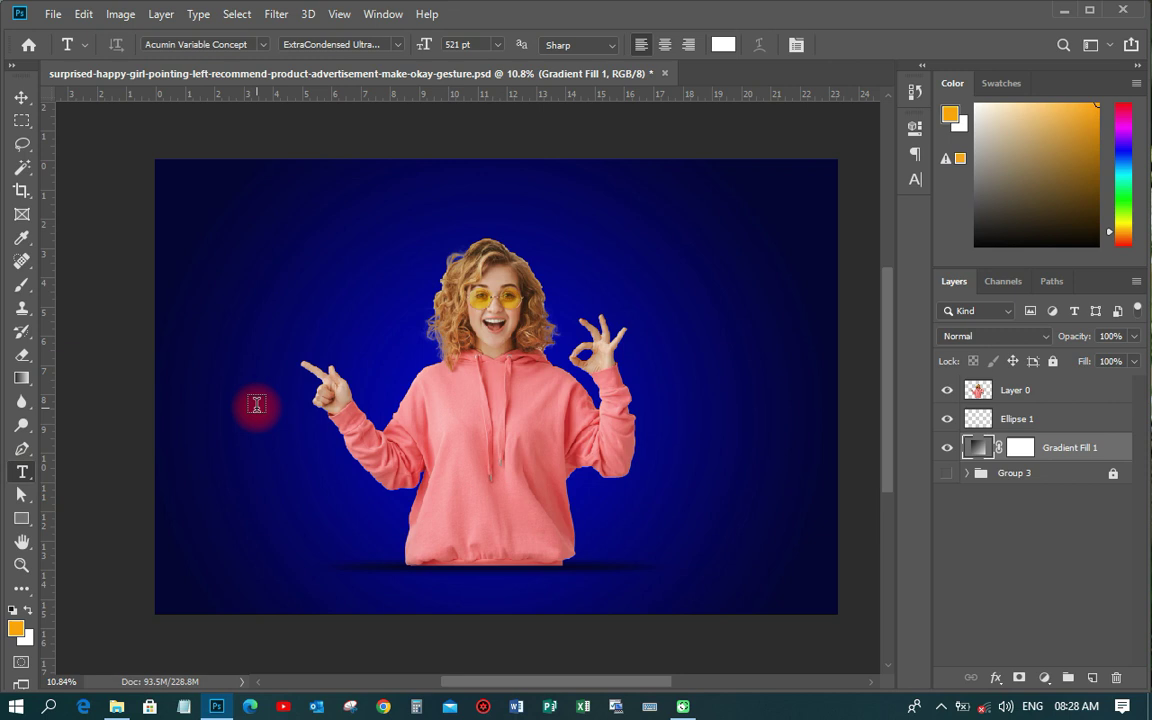
click(256, 405)
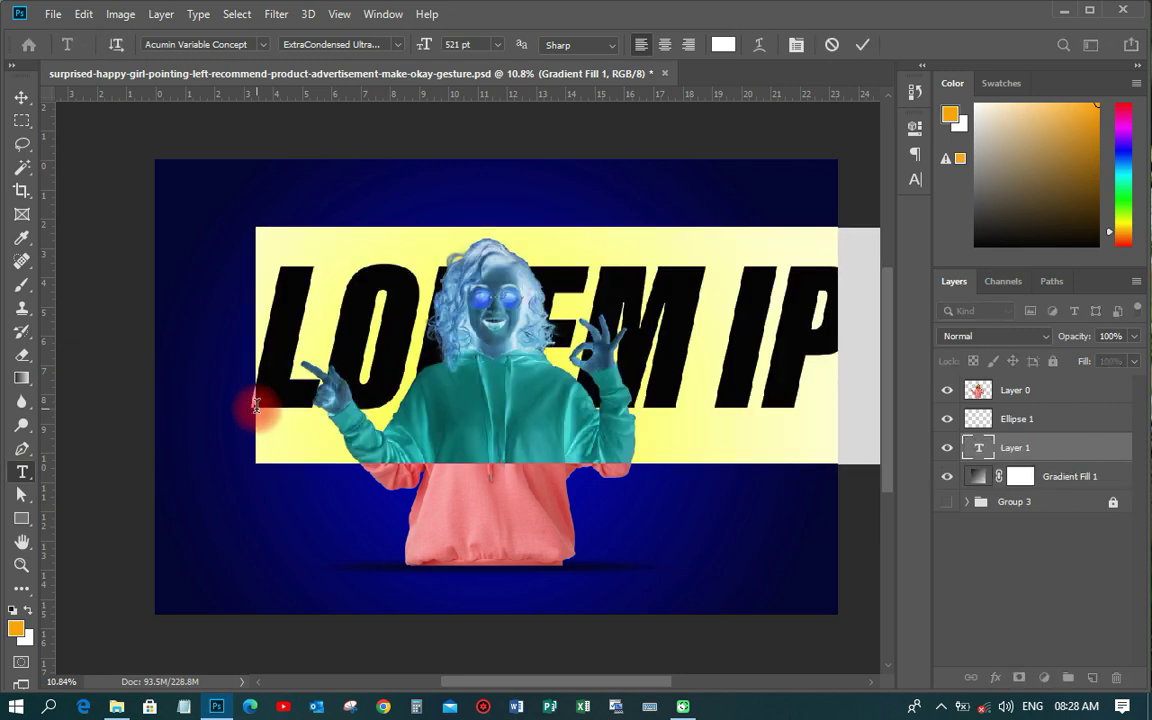
key(Caps_Lock)
text(S)
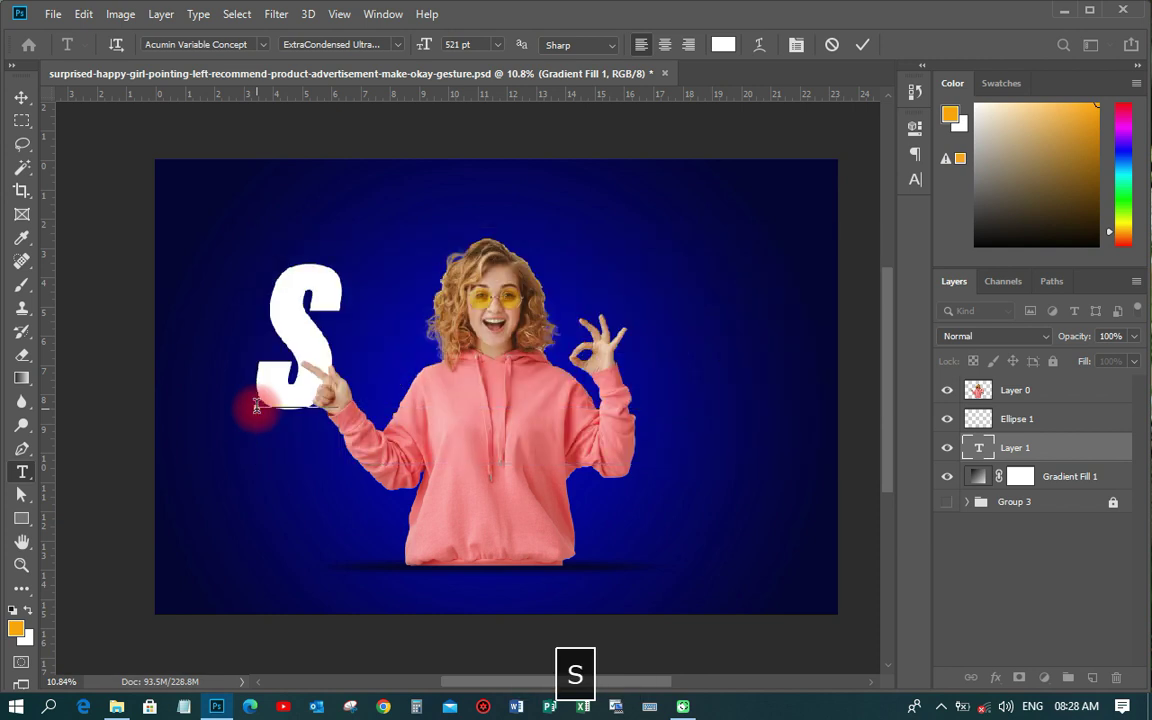
text(UP)
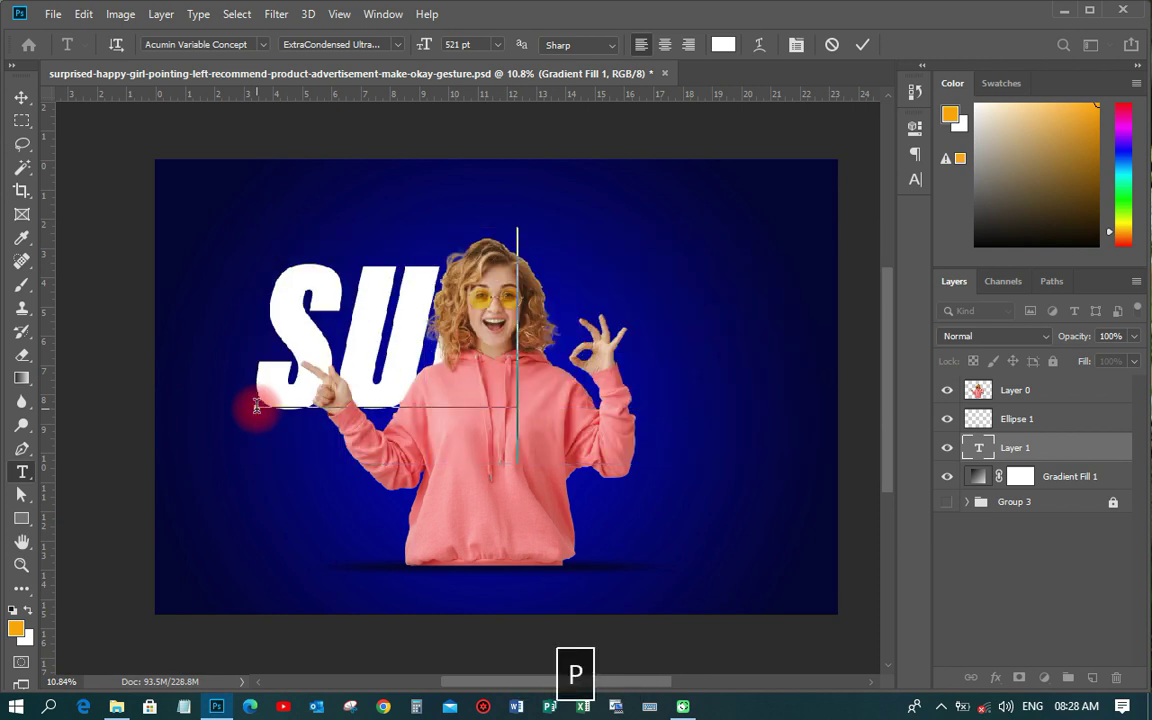
text(ER)
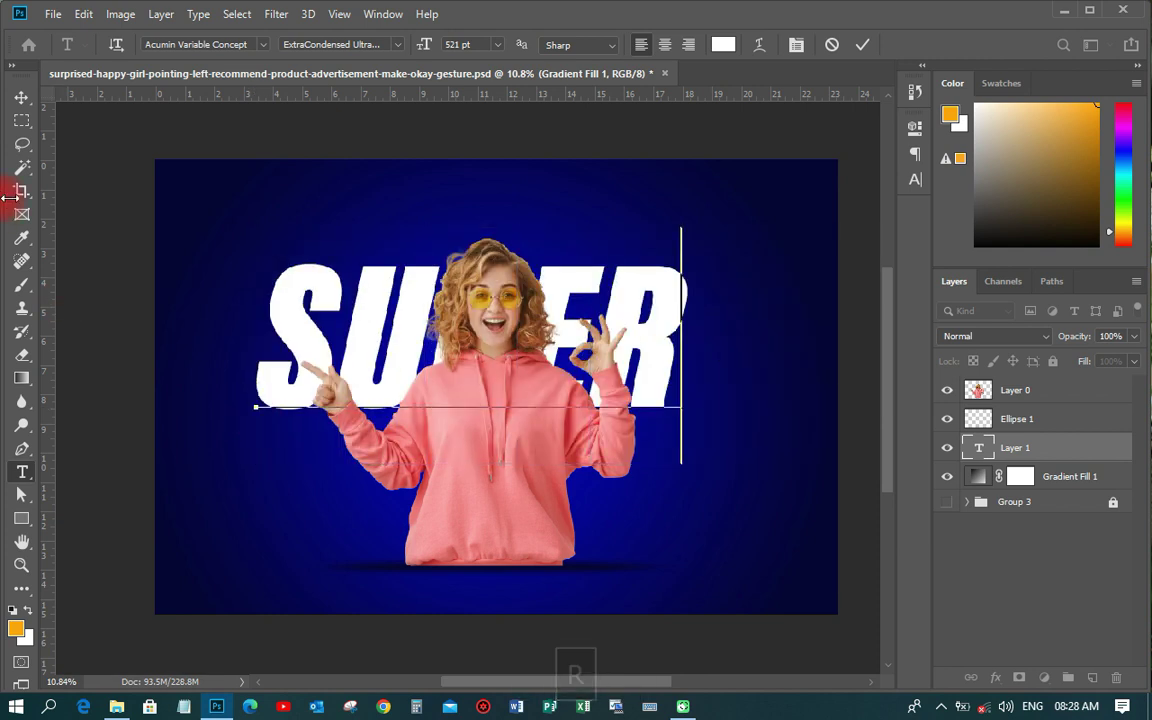
click(20, 97)
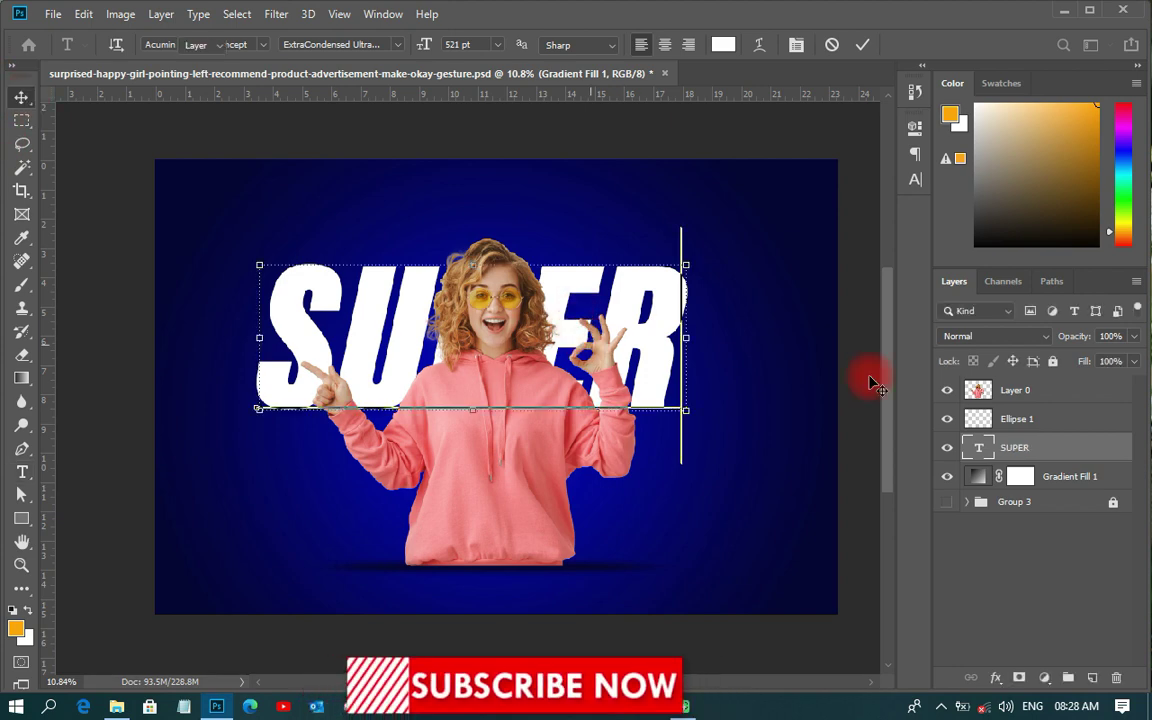
drag(1005, 447, 1003, 375)
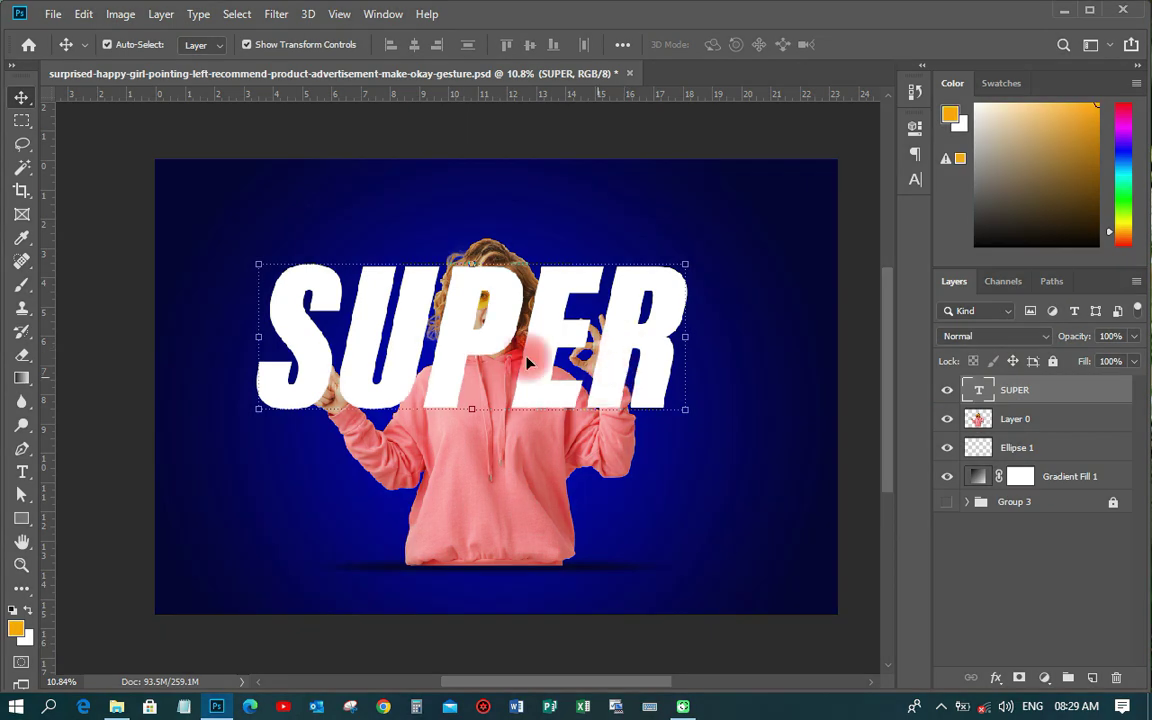
- Drag the SUPER text down across the girl's pink hoodie, just below her face
drag(488, 328, 510, 418)
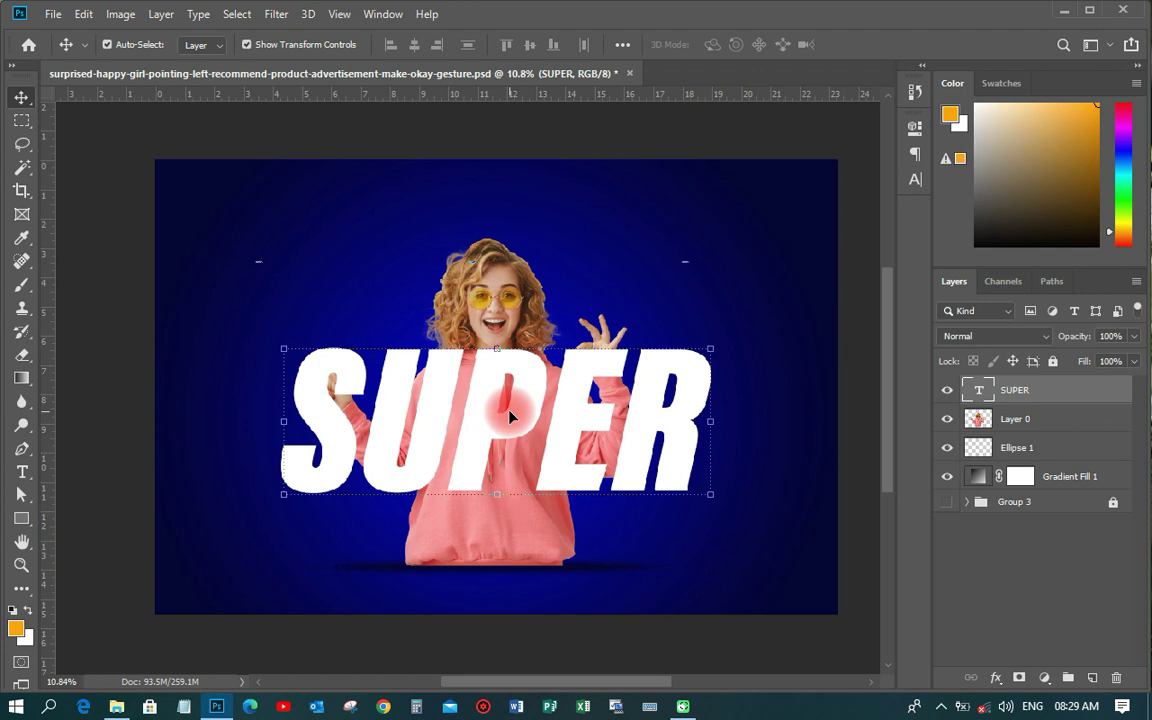
drag(509, 419, 513, 445)
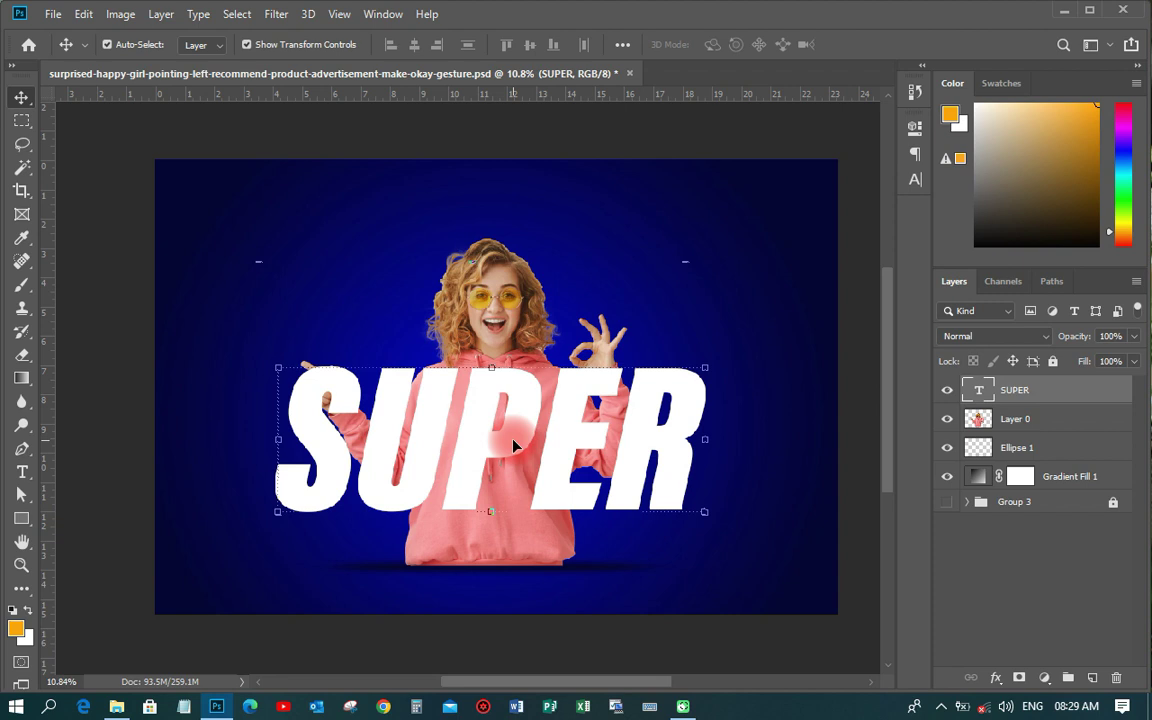
- Convert the SUPER text layer into a smart object
right_click(1035, 396)
click(850, 228)
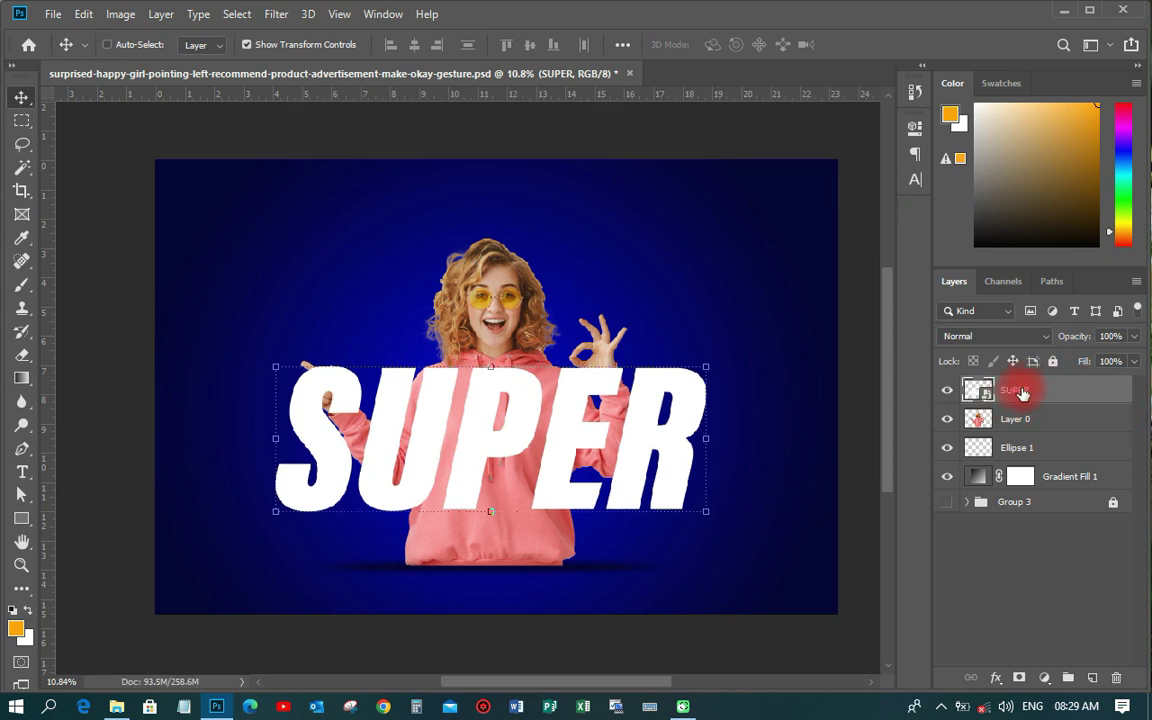
- Duplicate SUPER and move the original SUPER layer below the girl's Layer 0
key(ctrl+j)
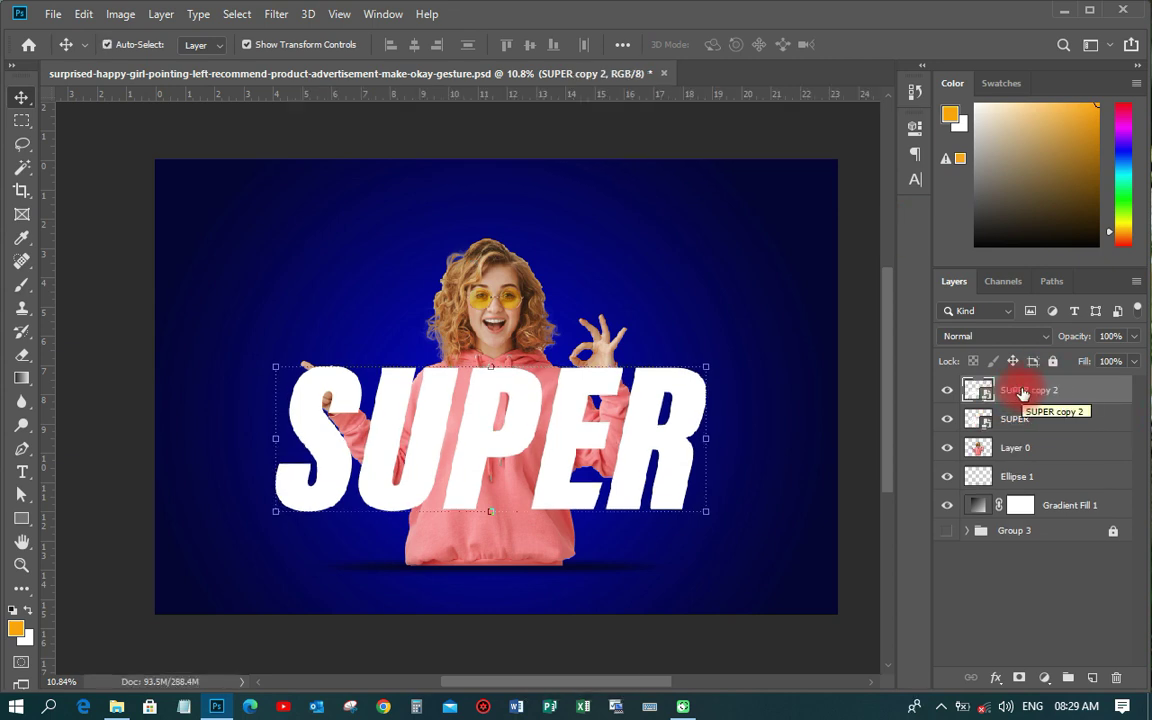
click(1019, 421)
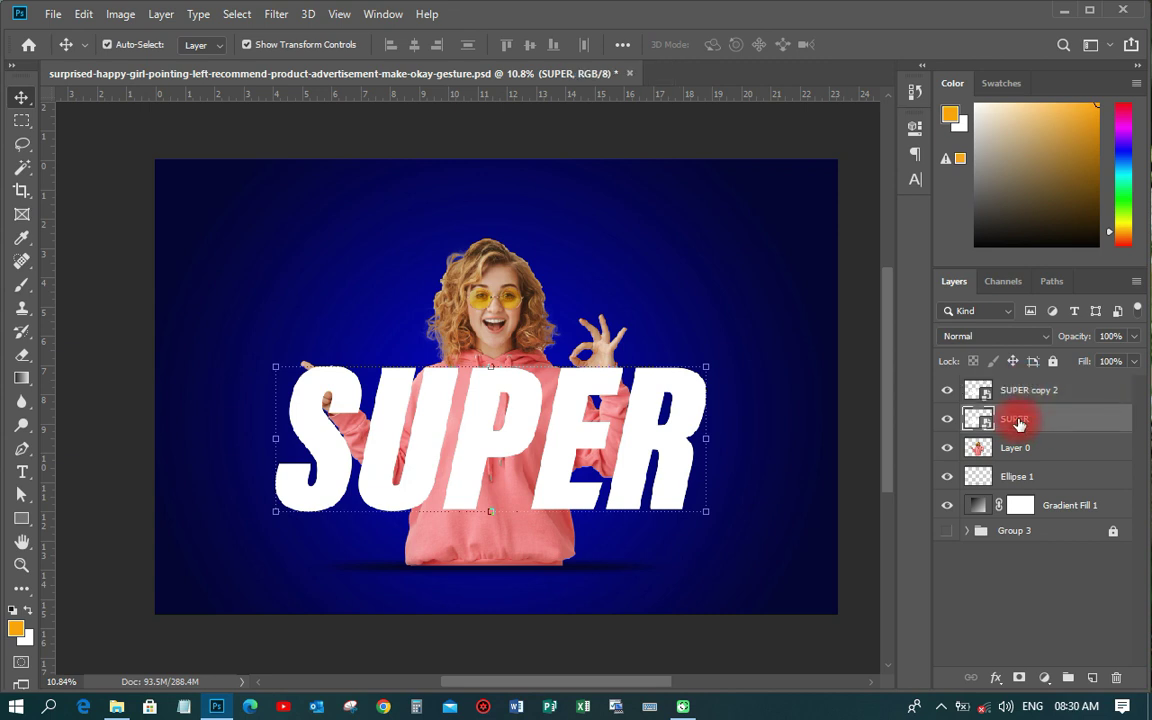
drag(1019, 424, 990, 452)
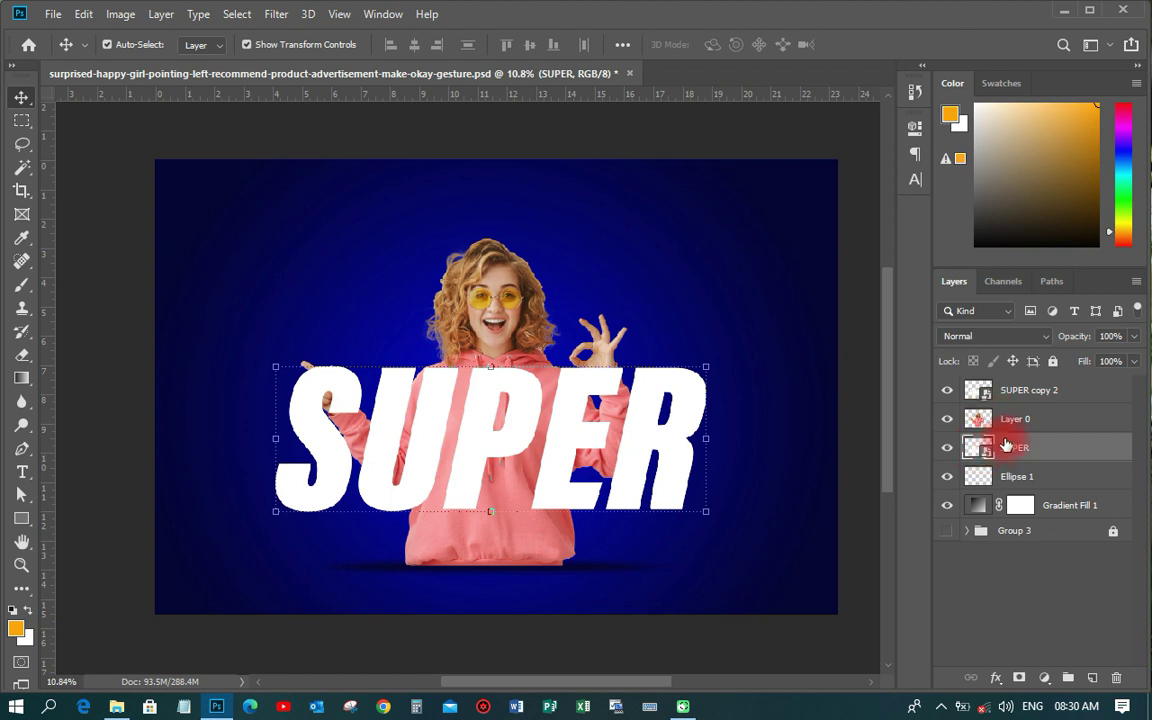
click(468, 262)
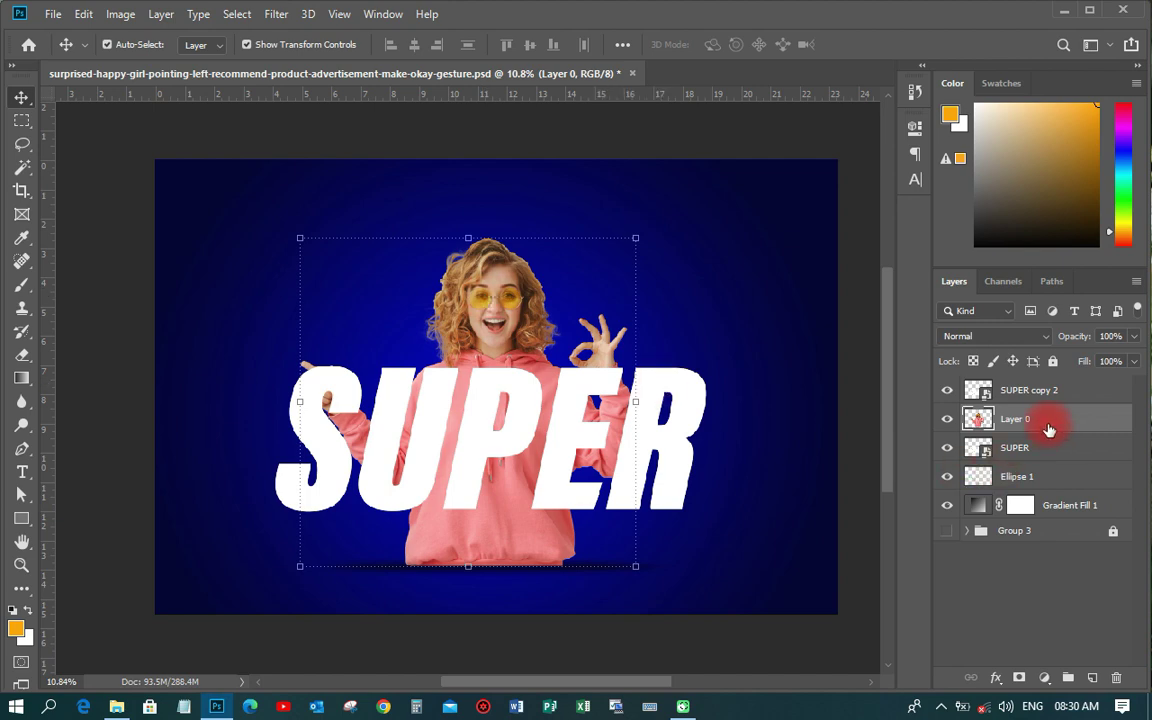
- Colour-label the original SUPER layer red and SUPER copy 2 orange
right_click(1040, 447)
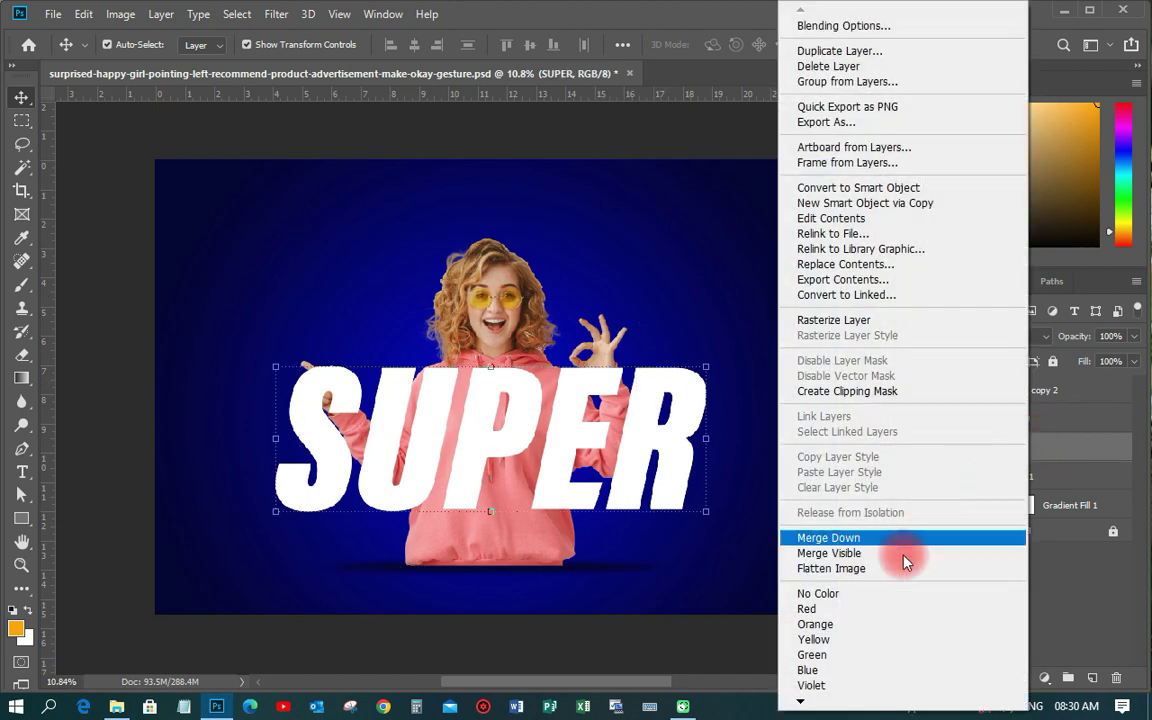
click(816, 609)
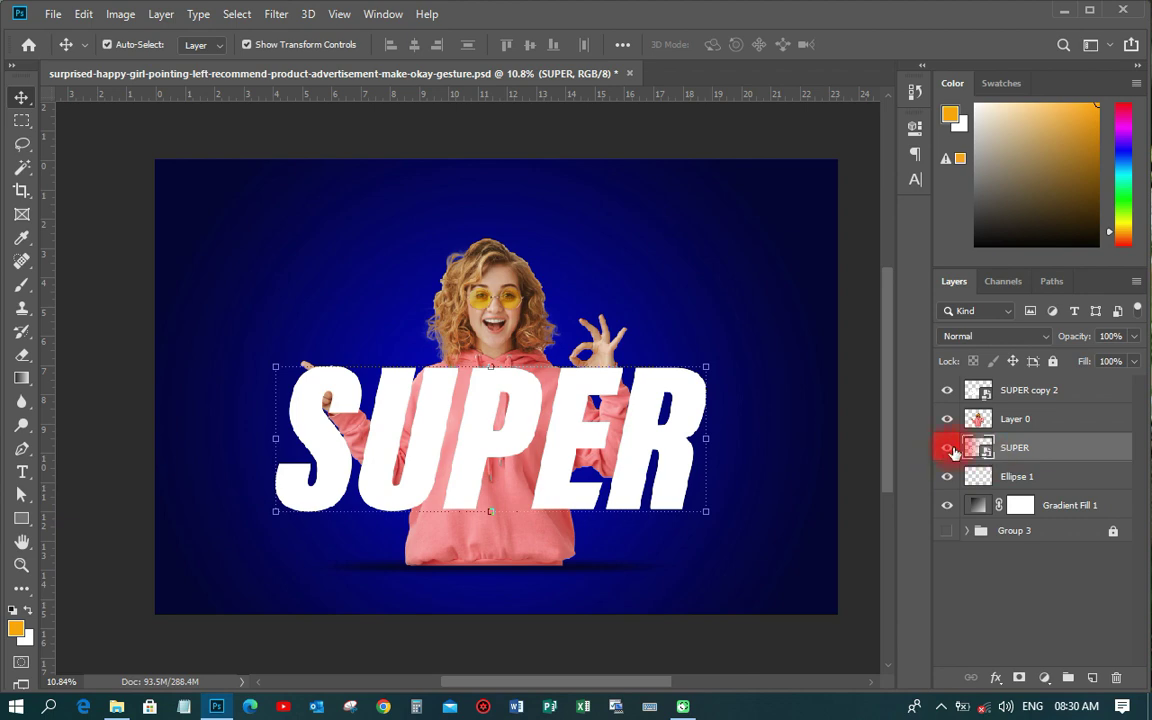
click(1036, 391)
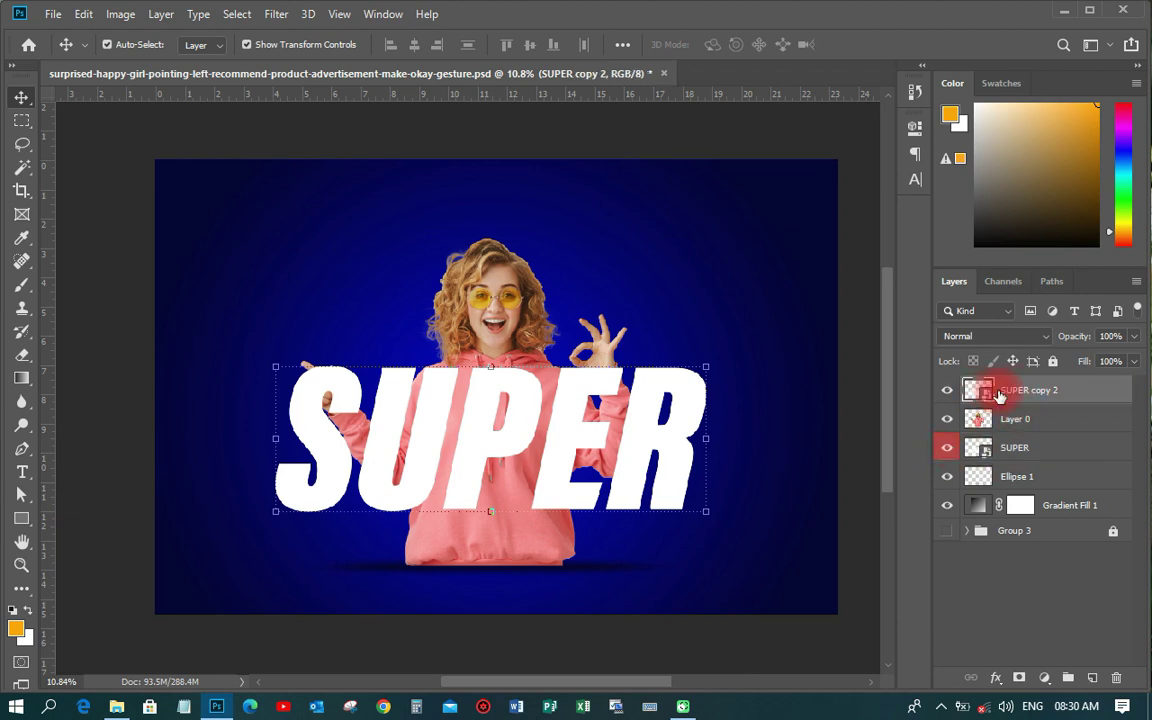
right_click(1036, 391)
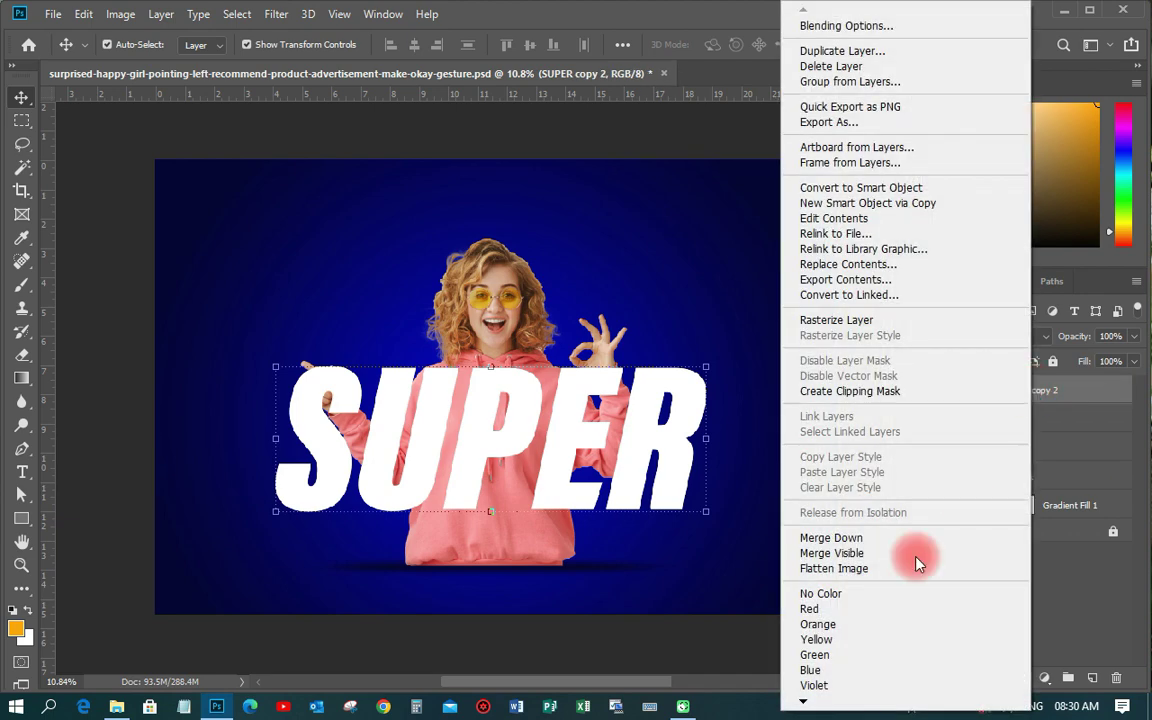
click(818, 622)
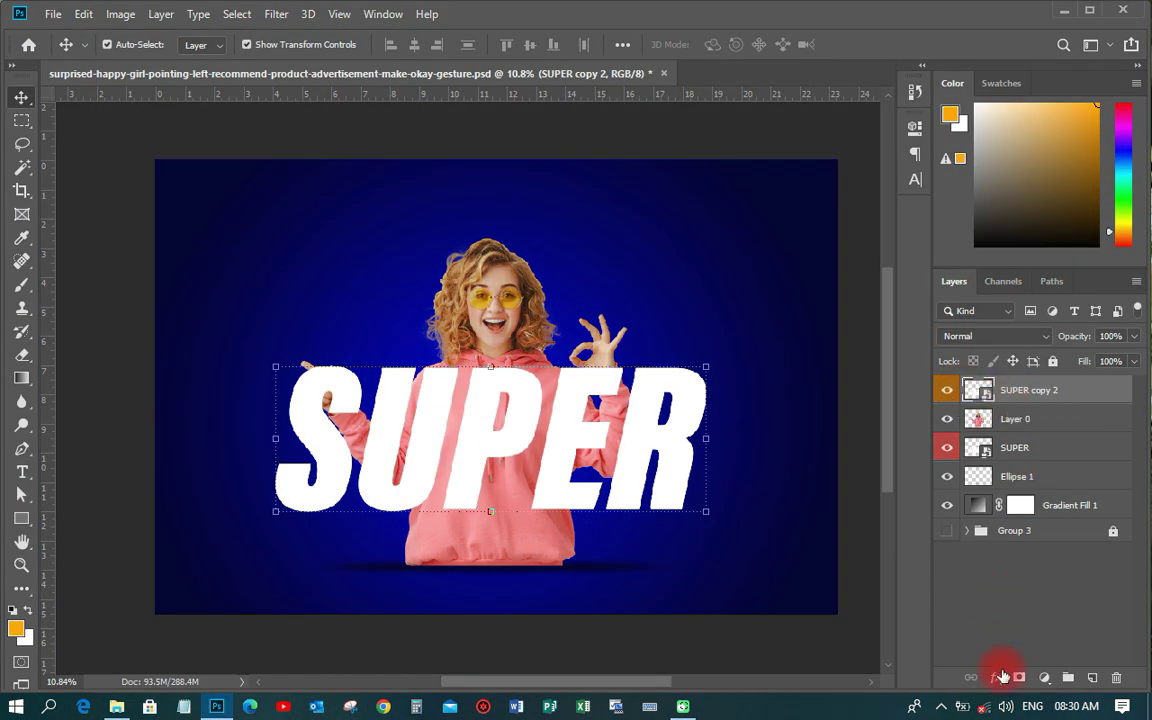
- Add a 15 px white outside Stroke effect to SUPER copy 2
click(998, 677)
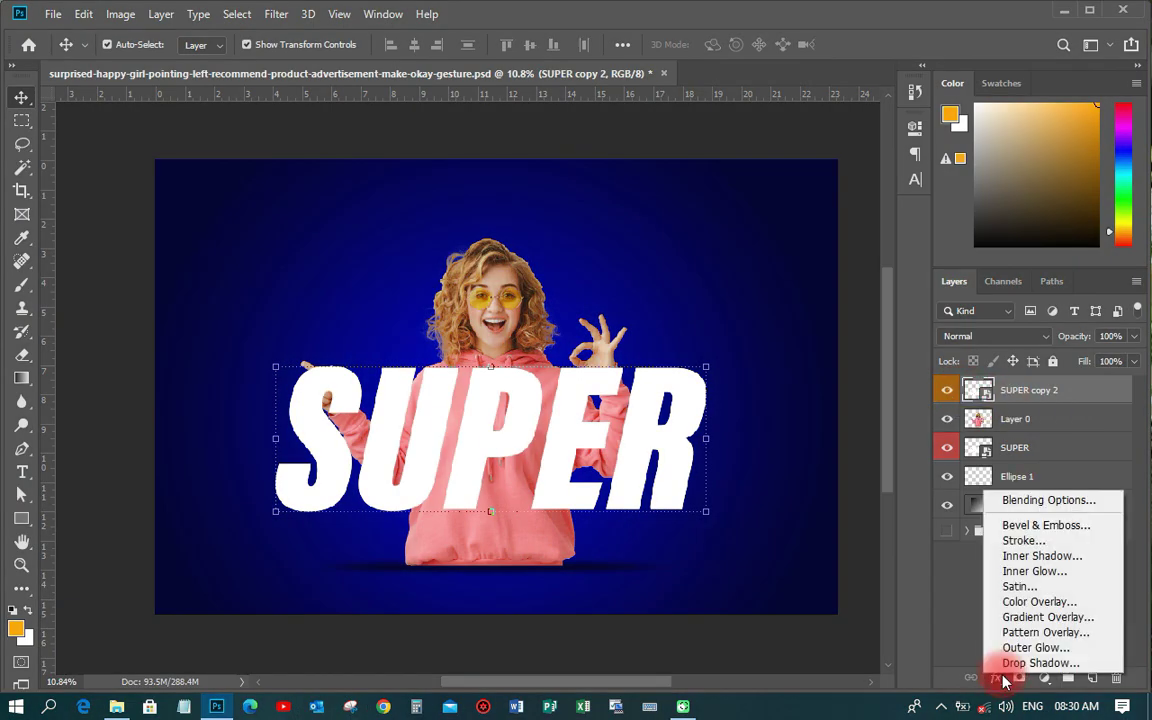
click(1027, 544)
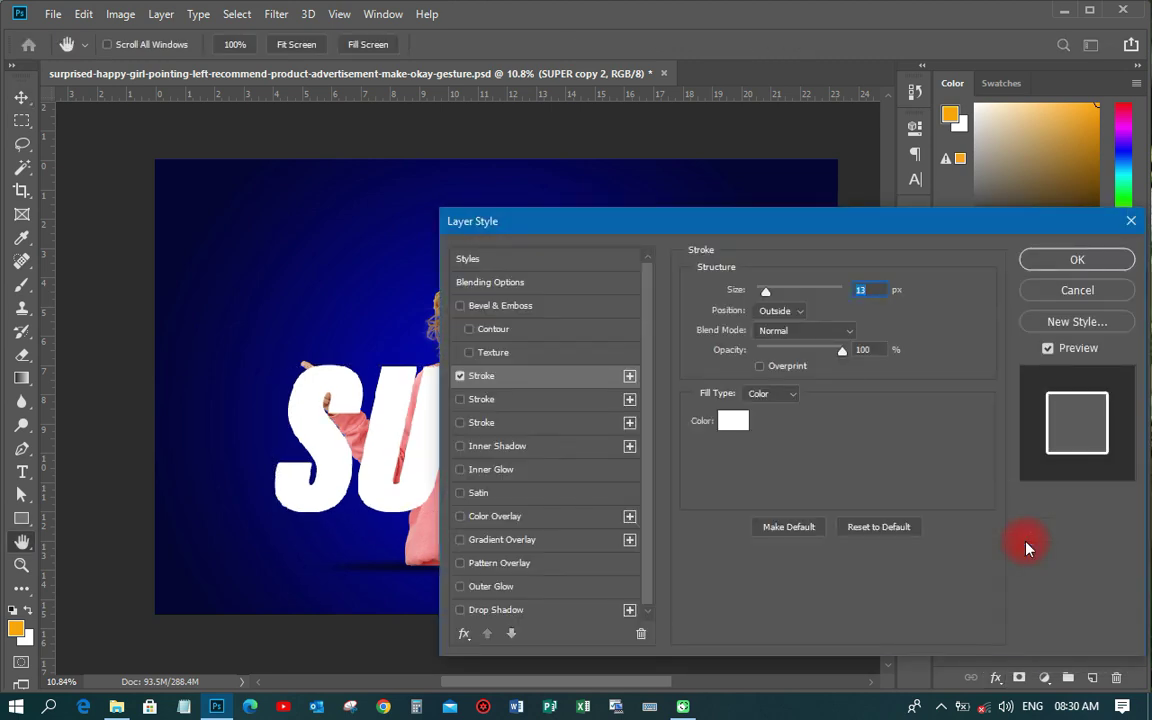
click(865, 290)
text(15)
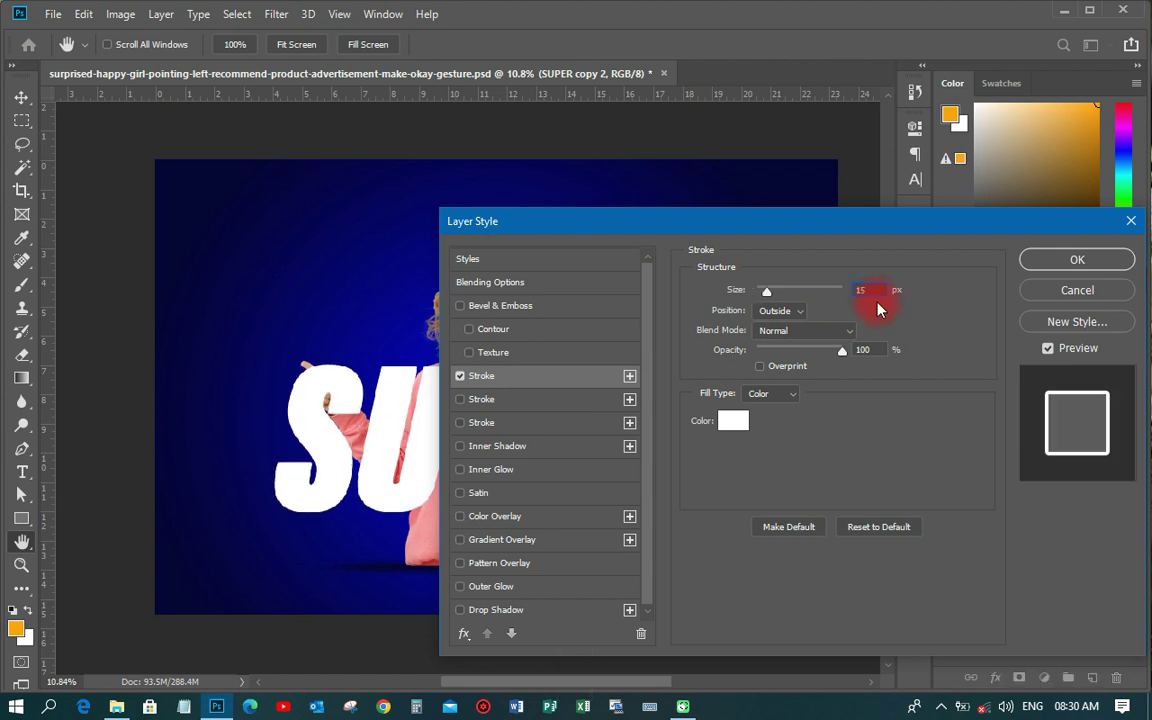
click(1036, 260)
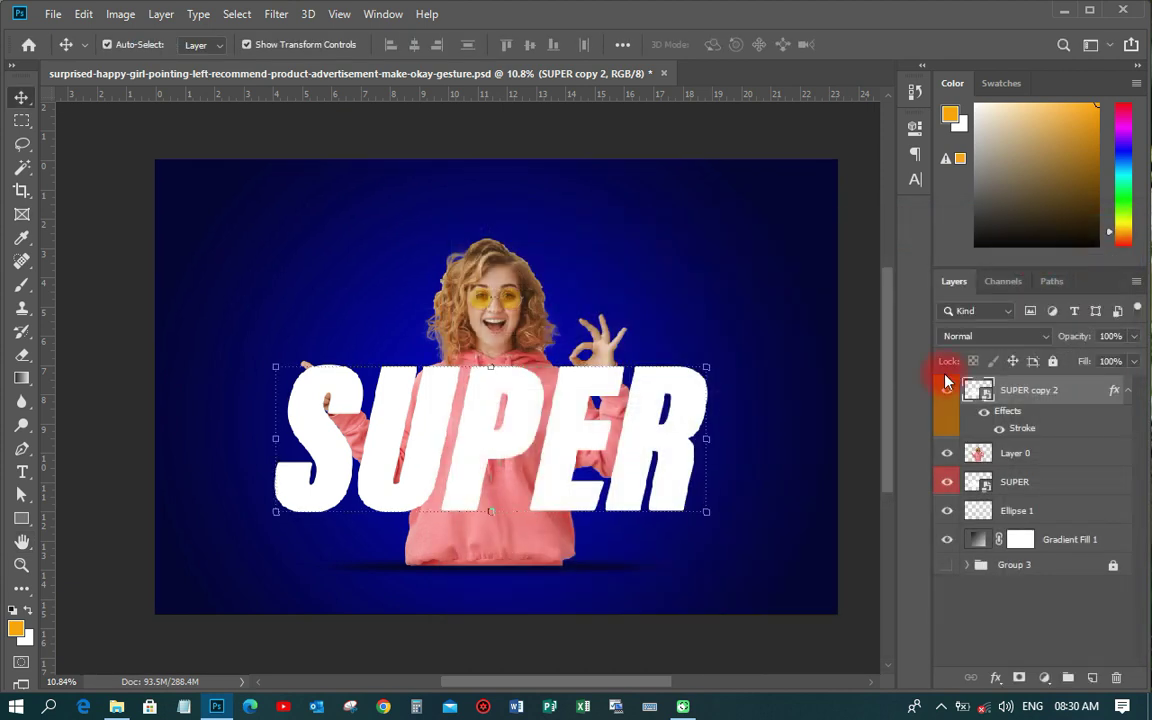
- Try different opacities on SUPER copy 2, then lower its Fill so only the white stroke shows
click(568, 478)
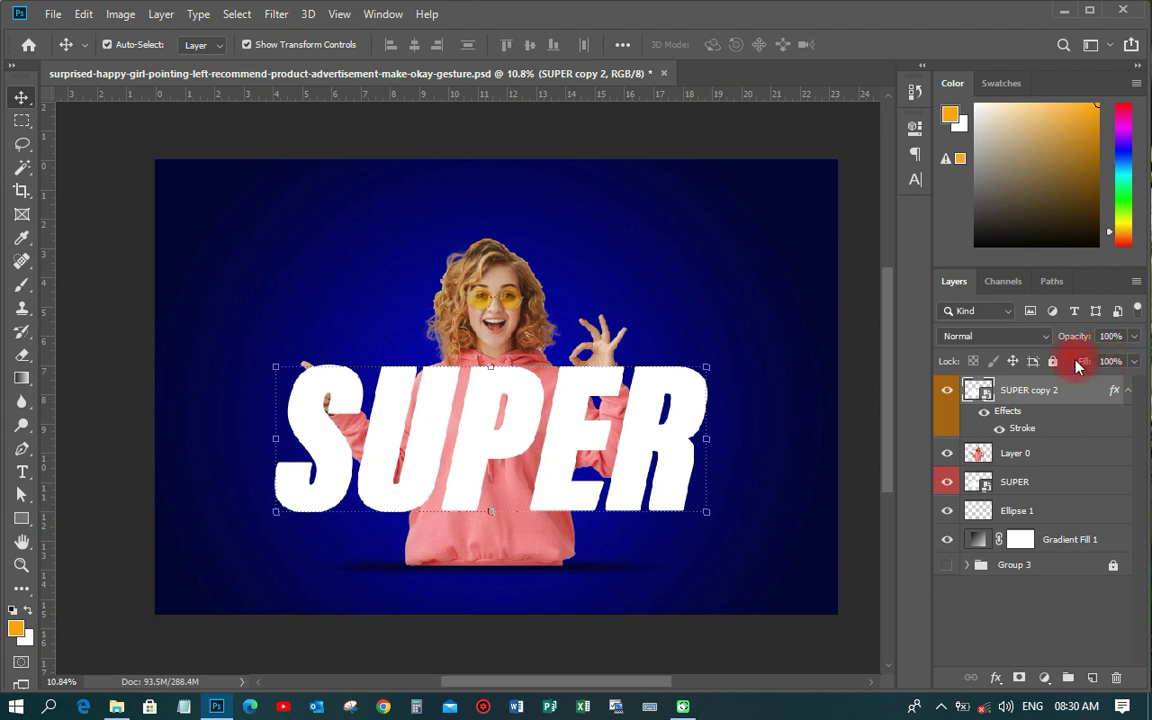
click(1133, 362)
drag(1131, 368, 1048, 368)
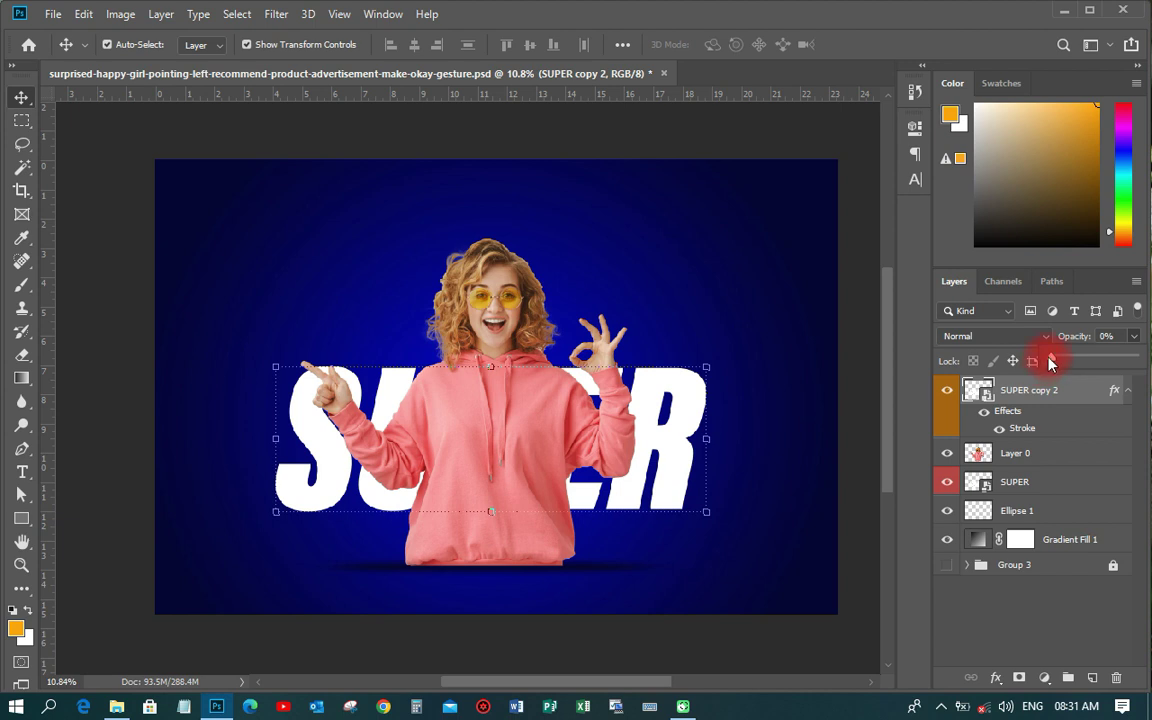
drag(1050, 362, 1103, 367)
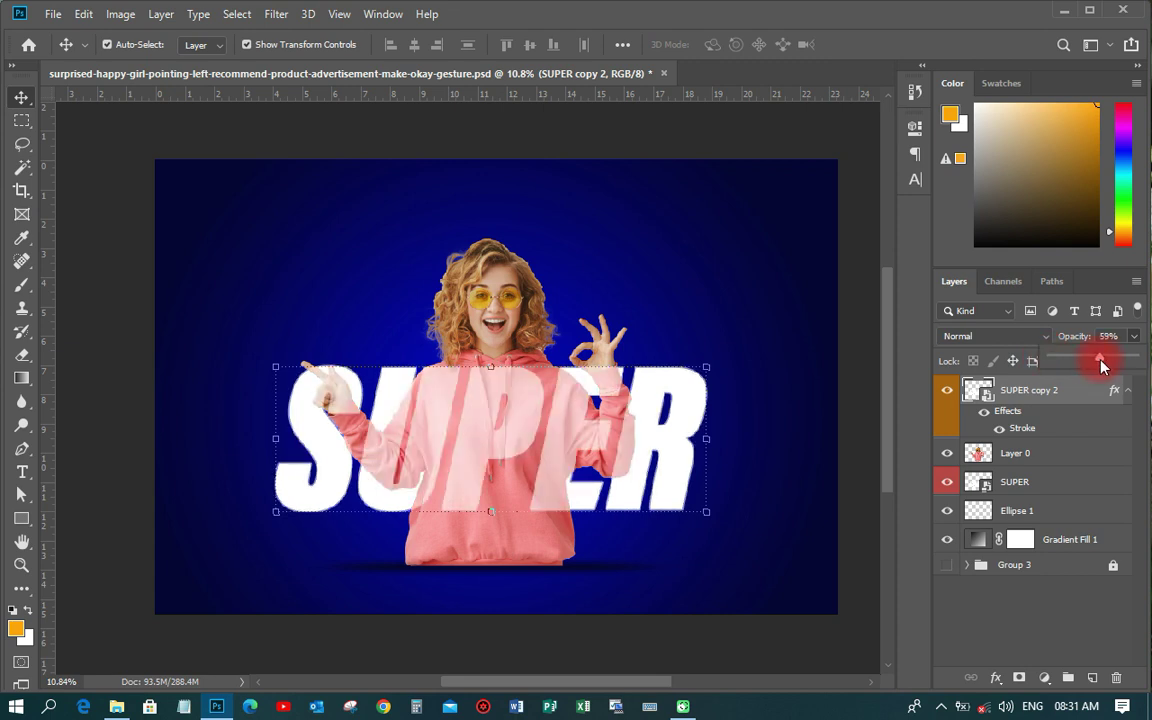
drag(1090, 372, 1137, 412)
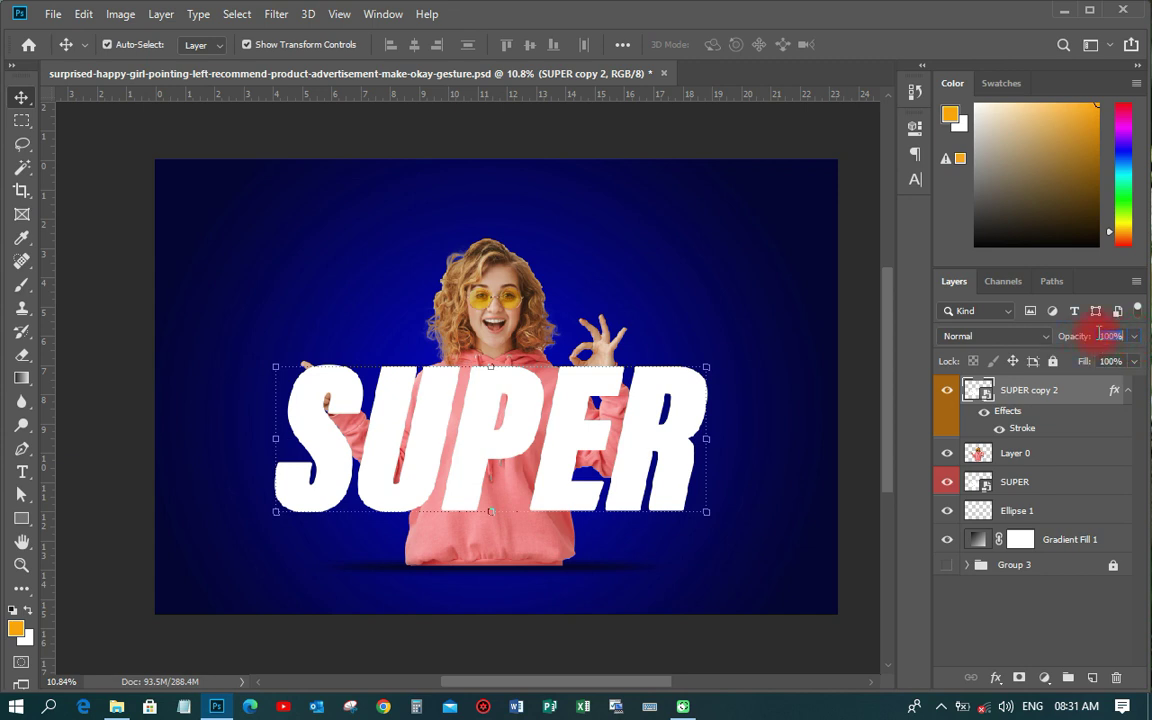
click(1134, 363)
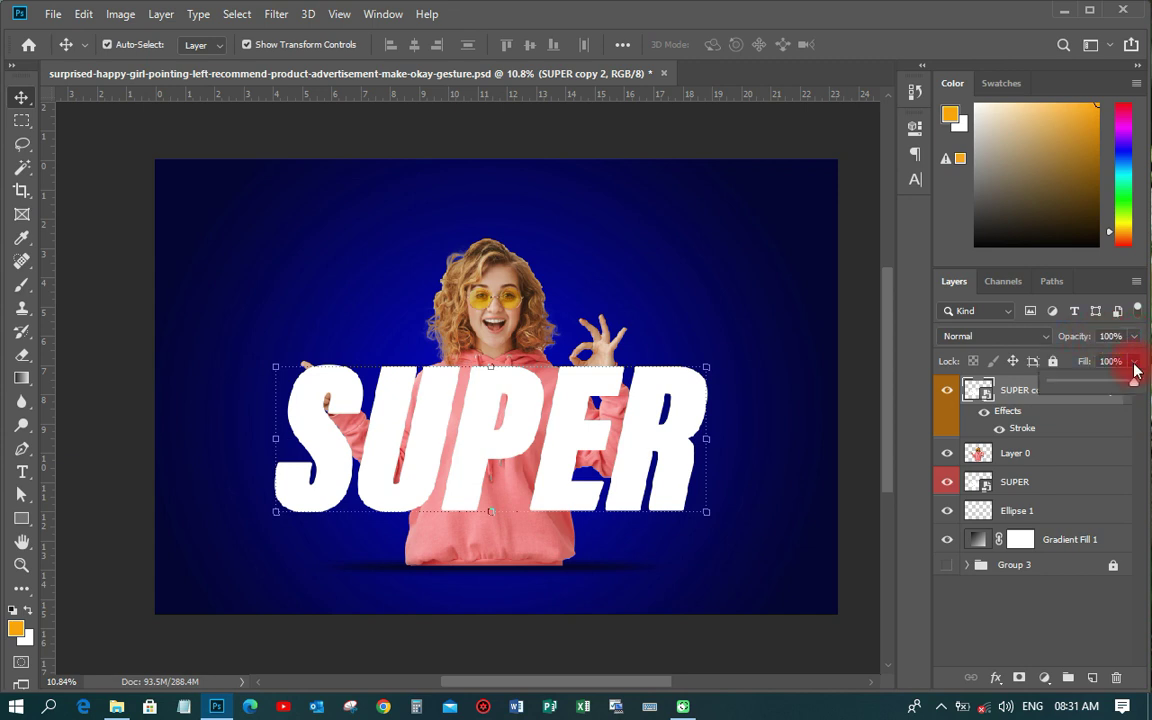
drag(1134, 370, 1047, 399)
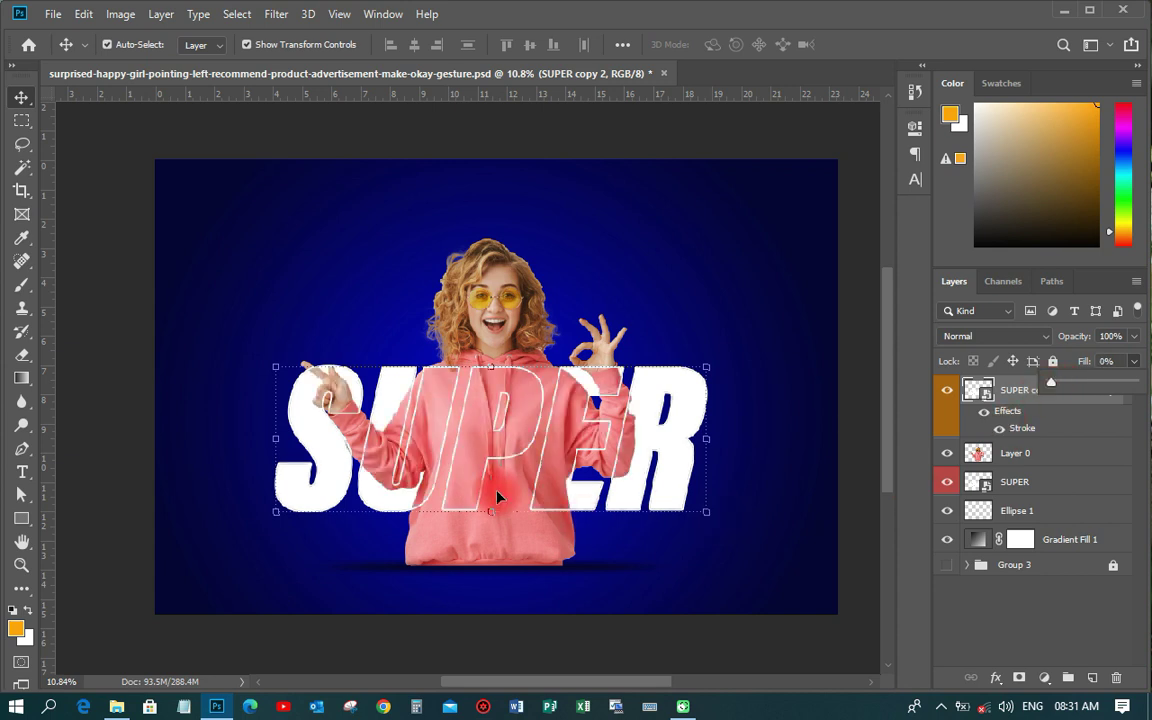
- Select SUPER together with SUPER copy 2 and move both slightly up and right
scroll(498, 475, up, 2)
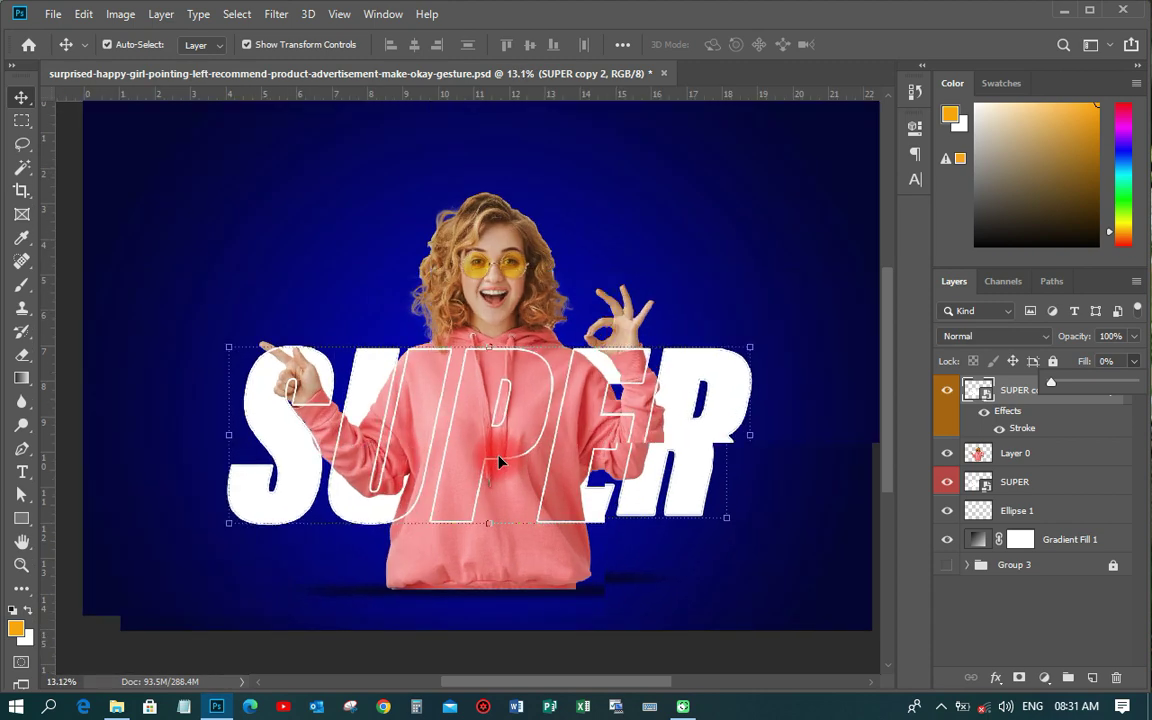
scroll(500, 462, up, 5)
scroll(462, 290, down, 1)
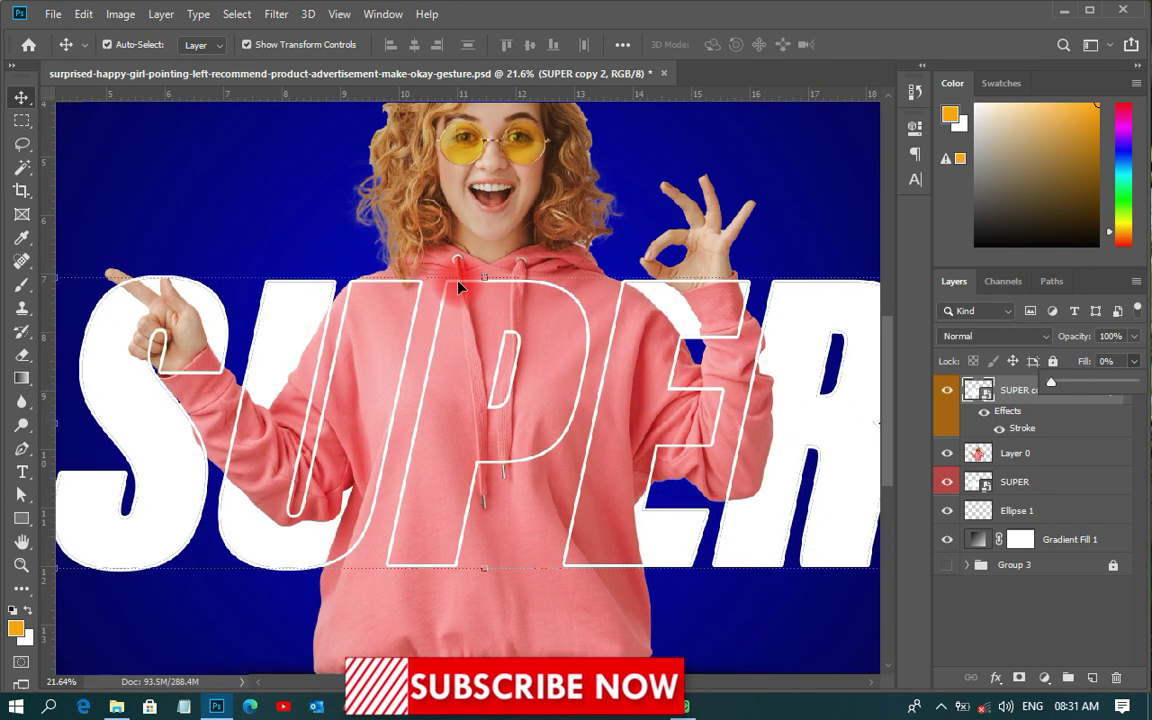
scroll(458, 290, down, 5)
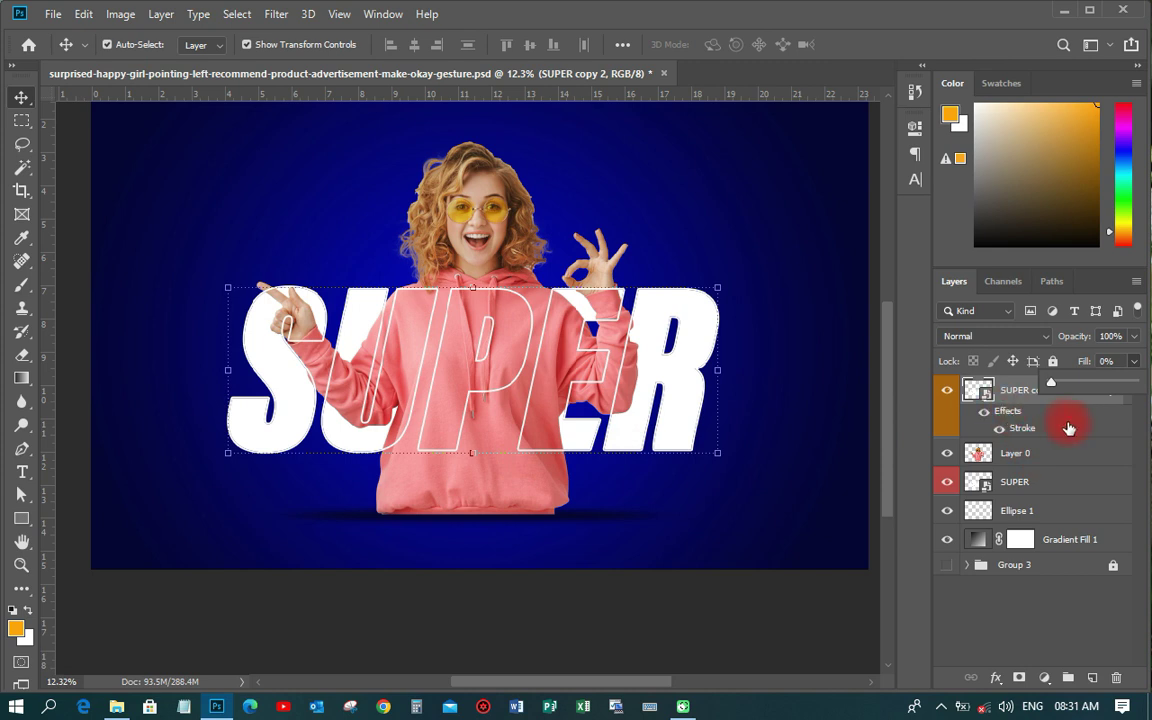
click(1010, 393)
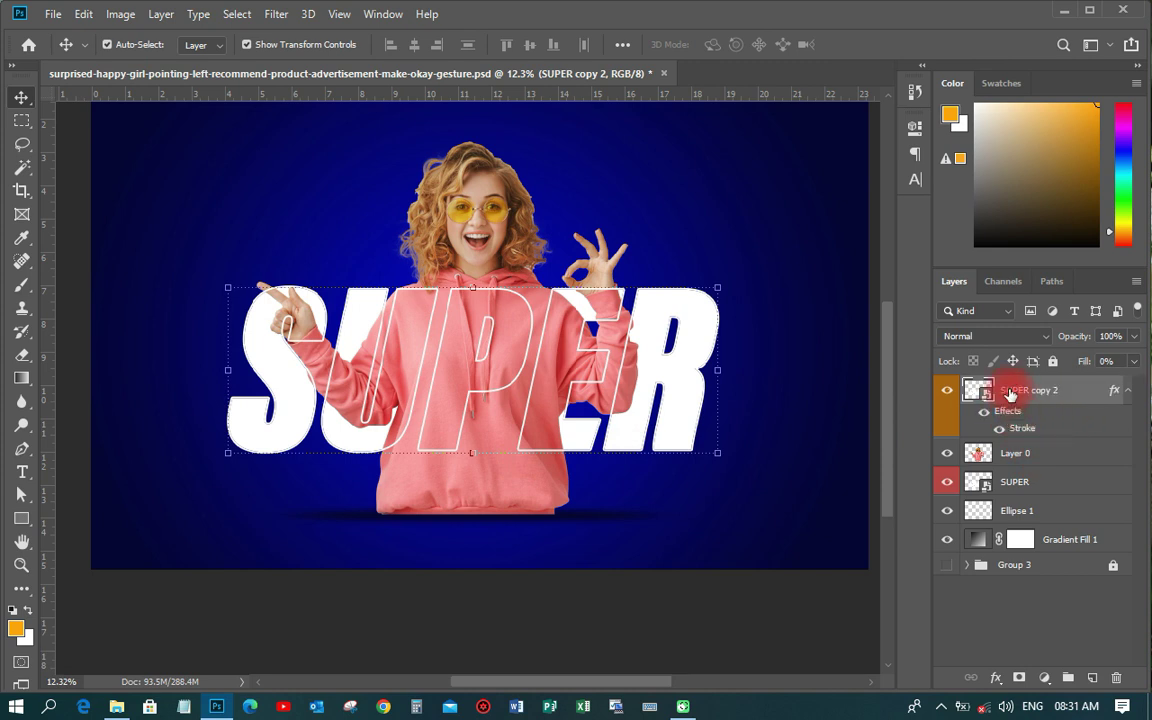
key(ctrl)
ctrl+click(1018, 484)
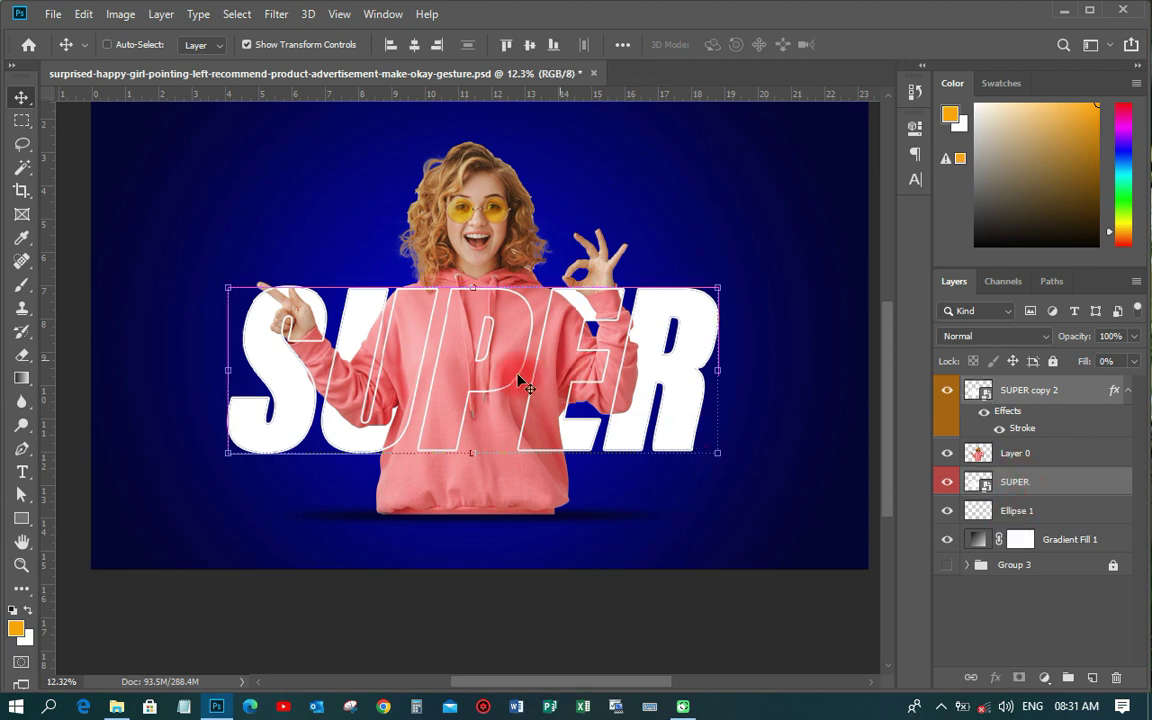
drag(495, 378, 474, 364)
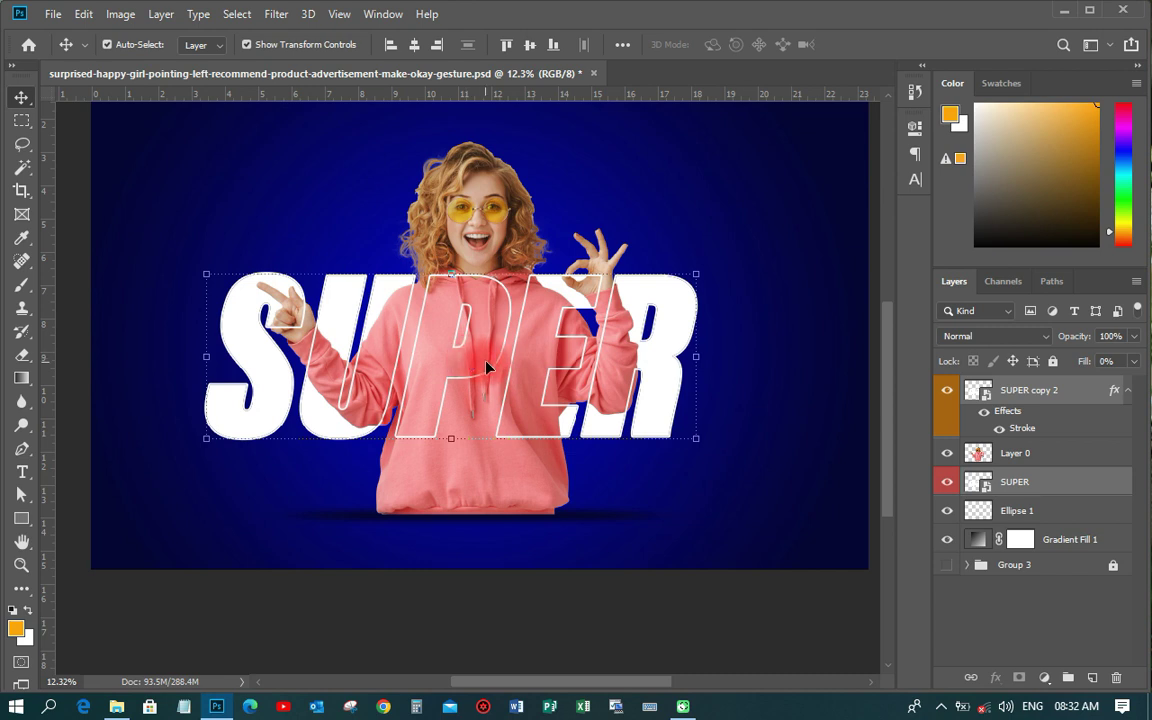
drag(455, 355, 475, 358)
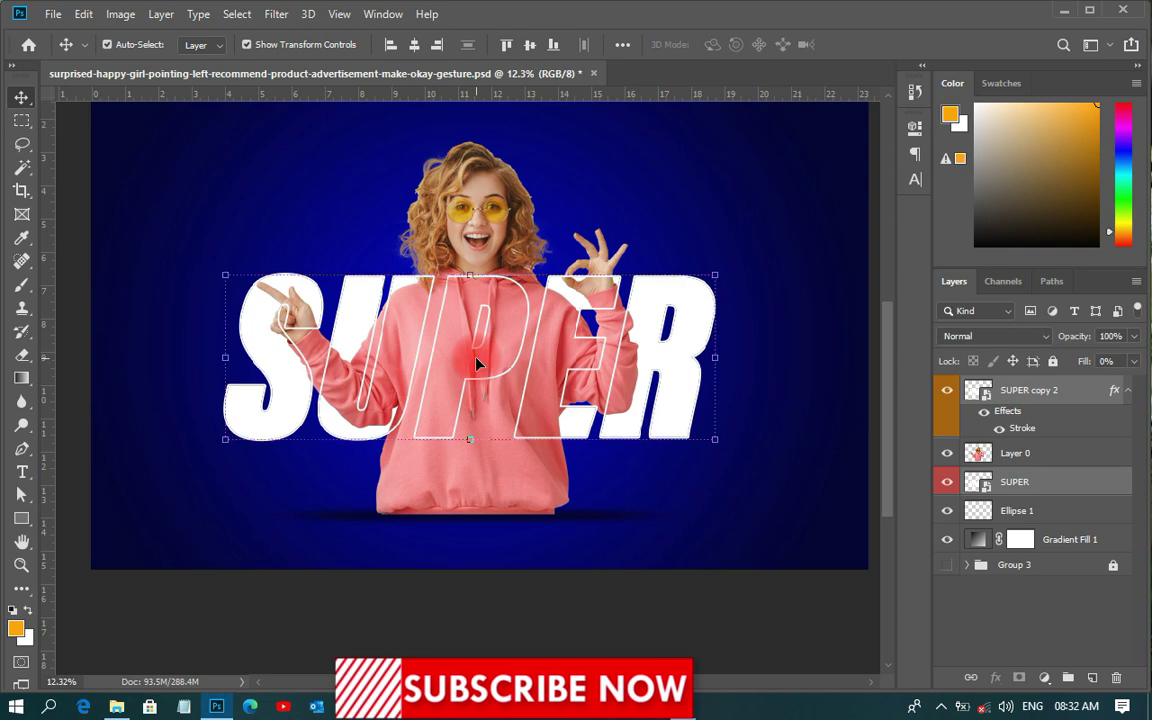
- Add a white (ffffff) Solid Color fill layer above Gradient Fill 1
click(1041, 545)
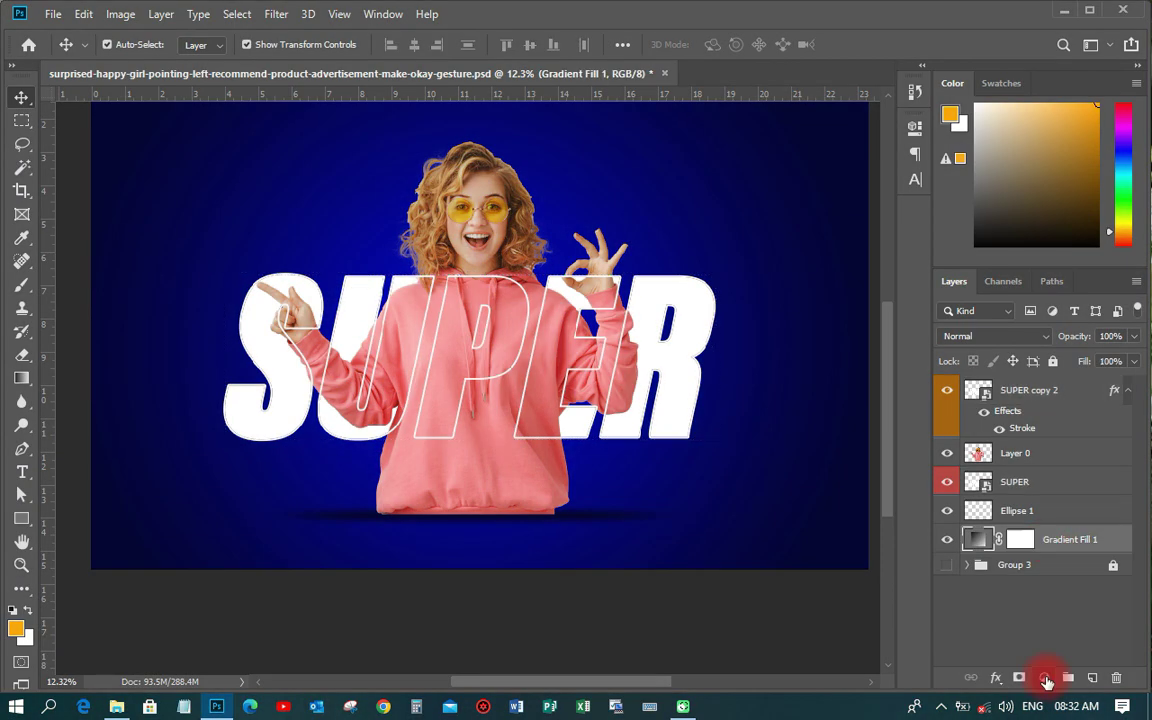
click(1044, 678)
click(1046, 362)
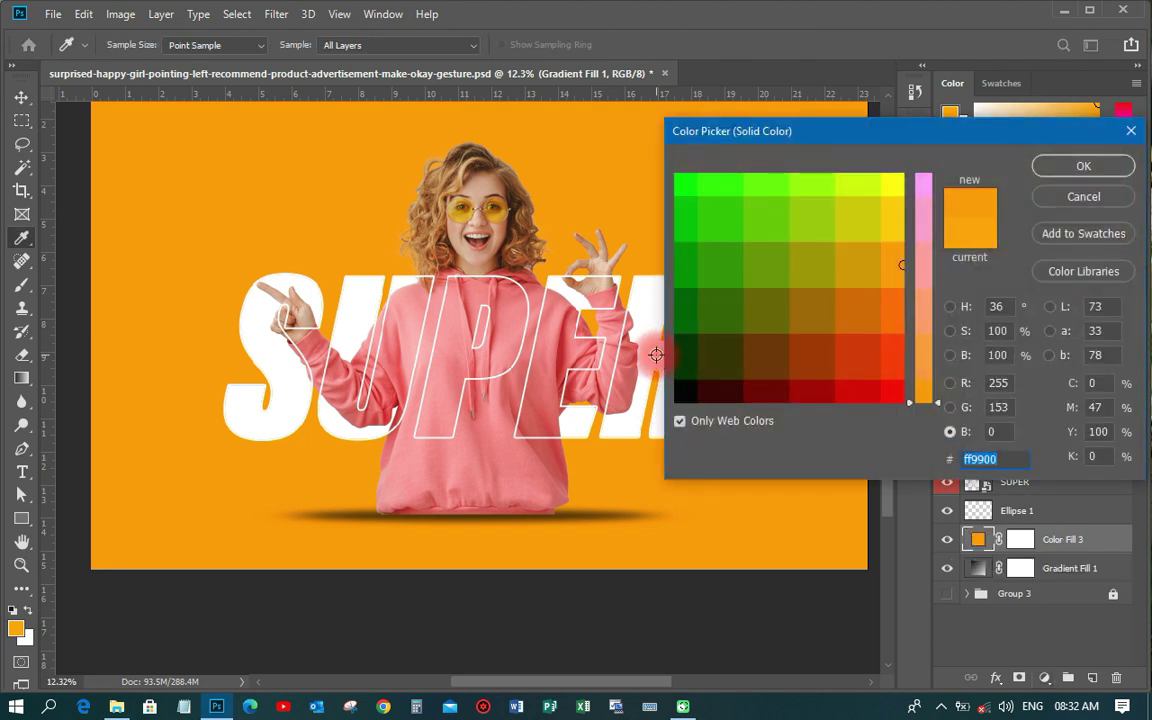
click(430, 355)
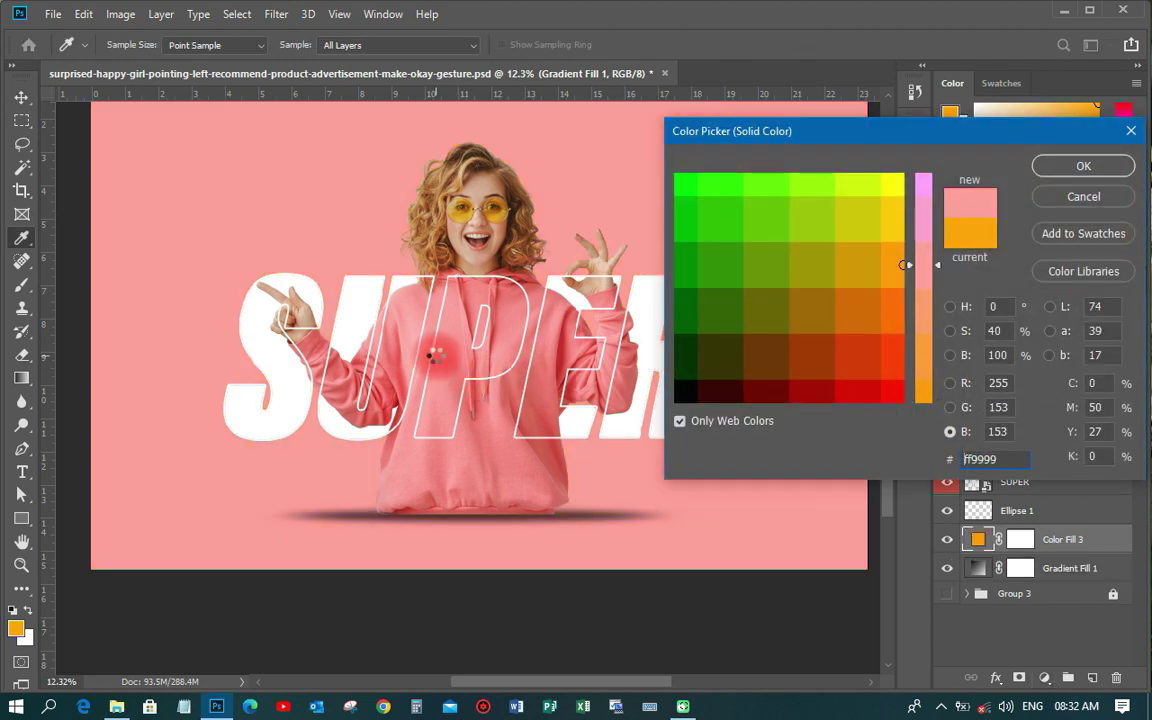
click(501, 209)
click(498, 176)
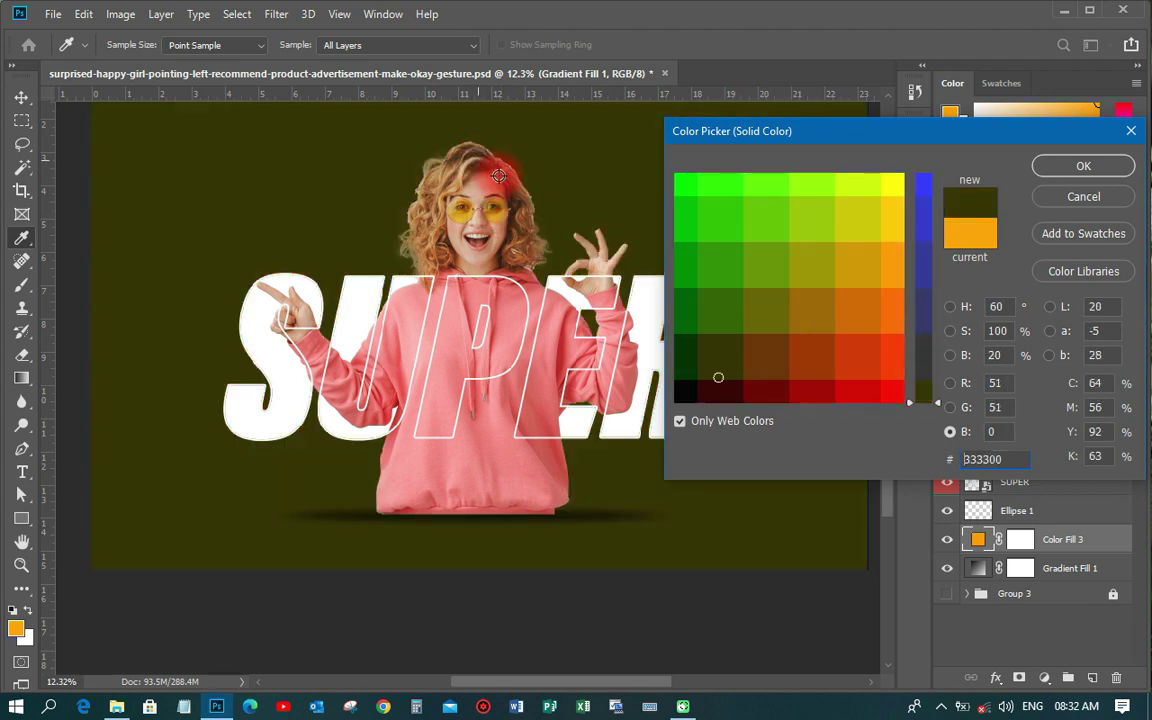
click(580, 290)
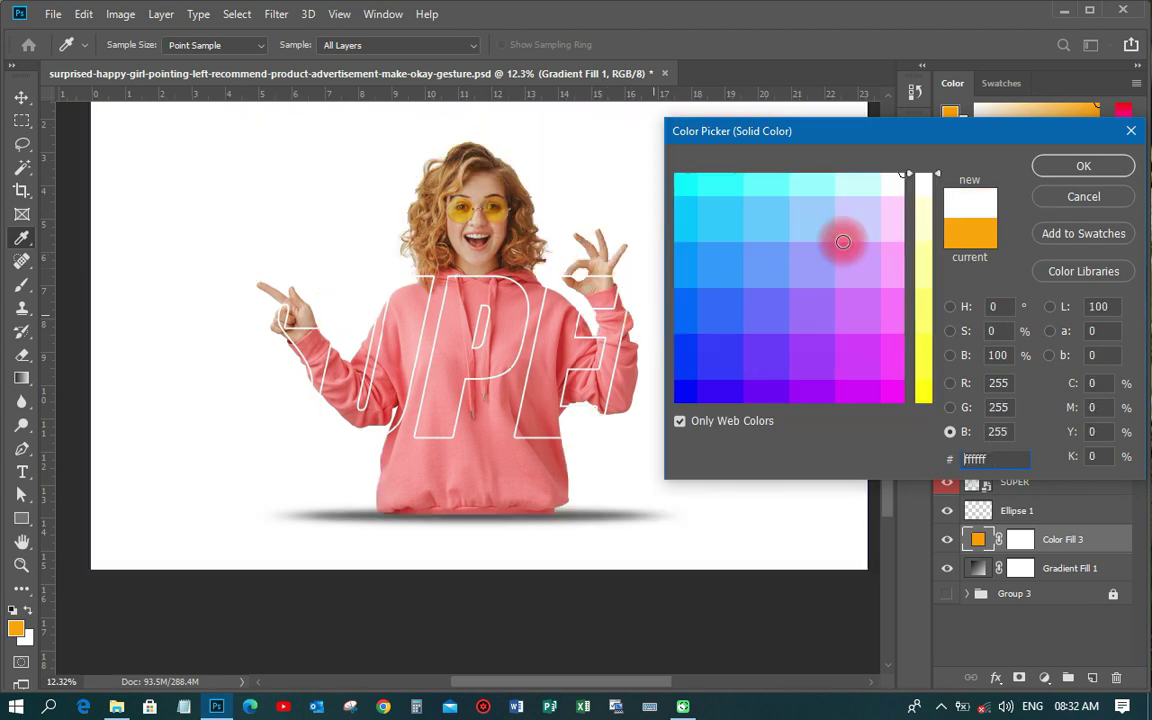
click(1046, 166)
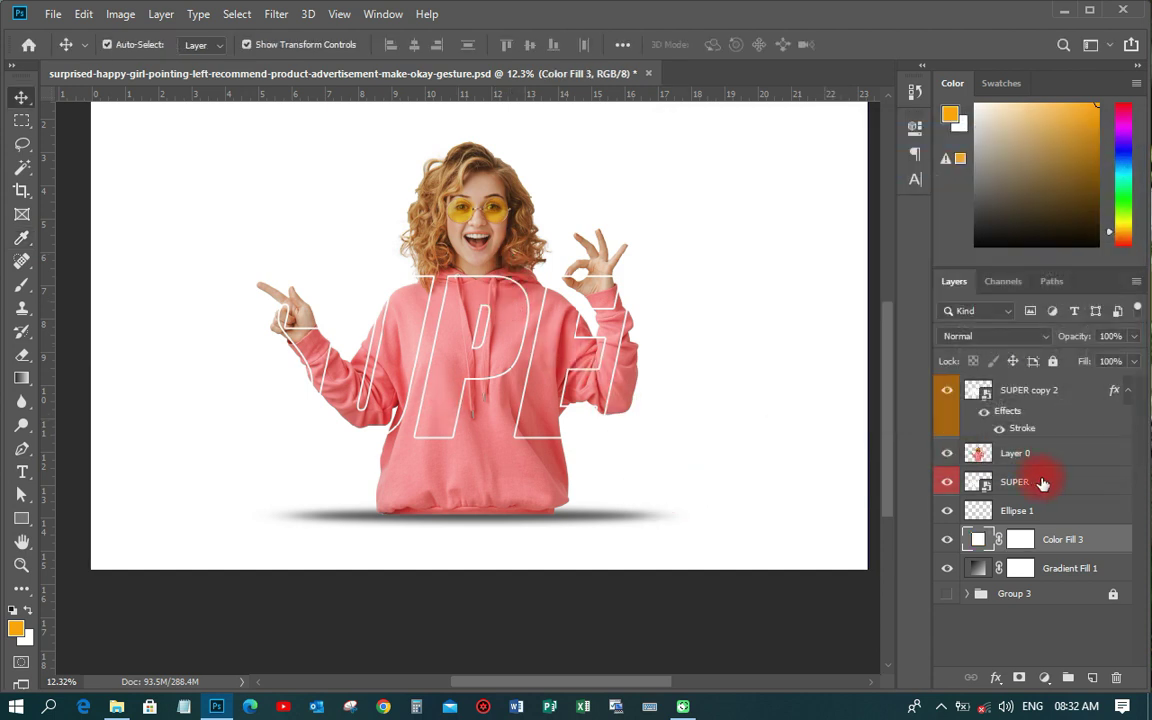
- Open the filled SUPER smart object's contents and bring up the text colour in Character settings
click(985, 485)
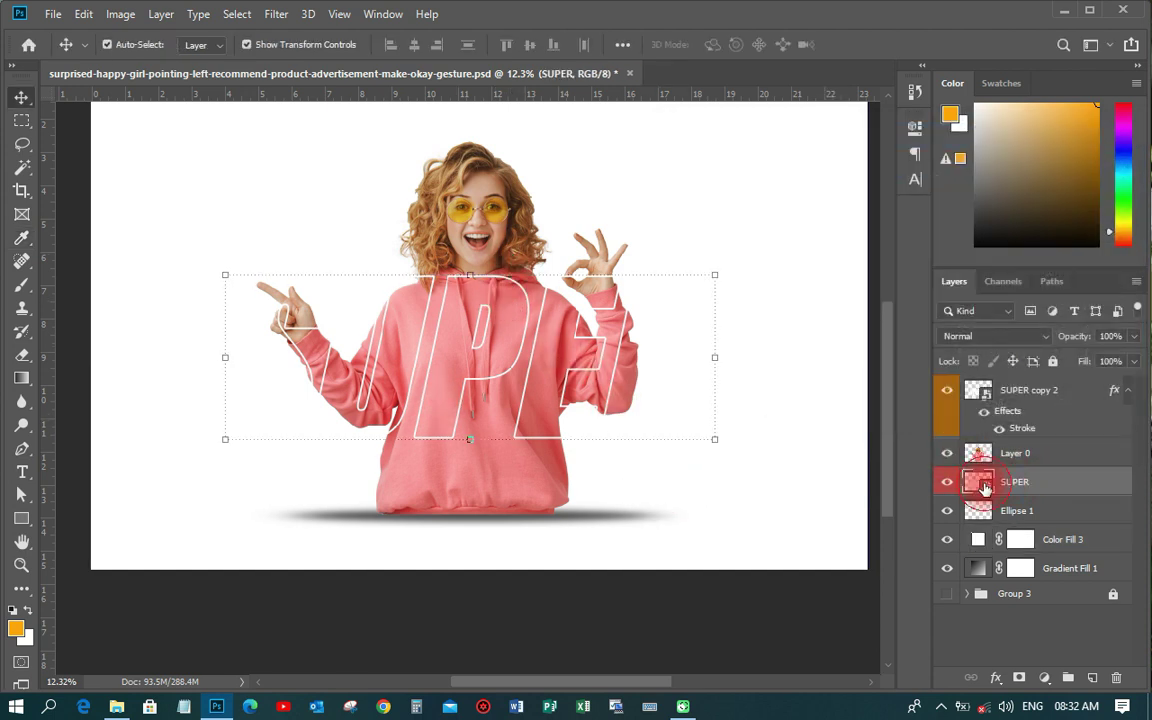
double_click(980, 483)
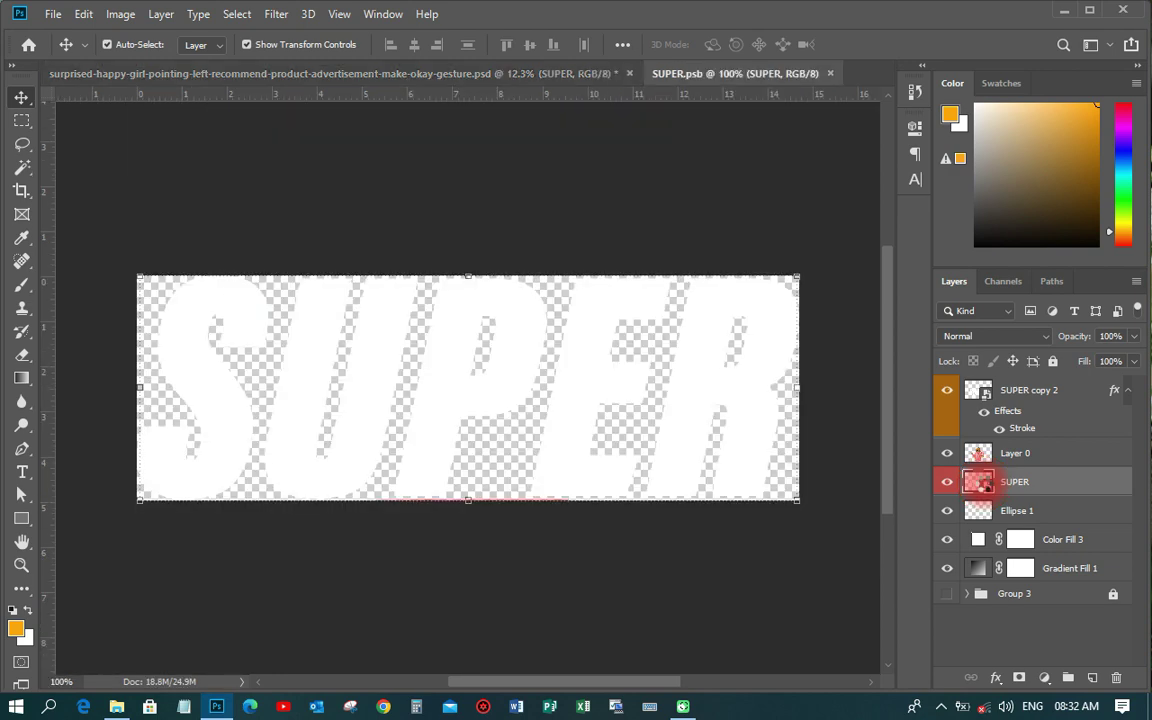
click(914, 179)
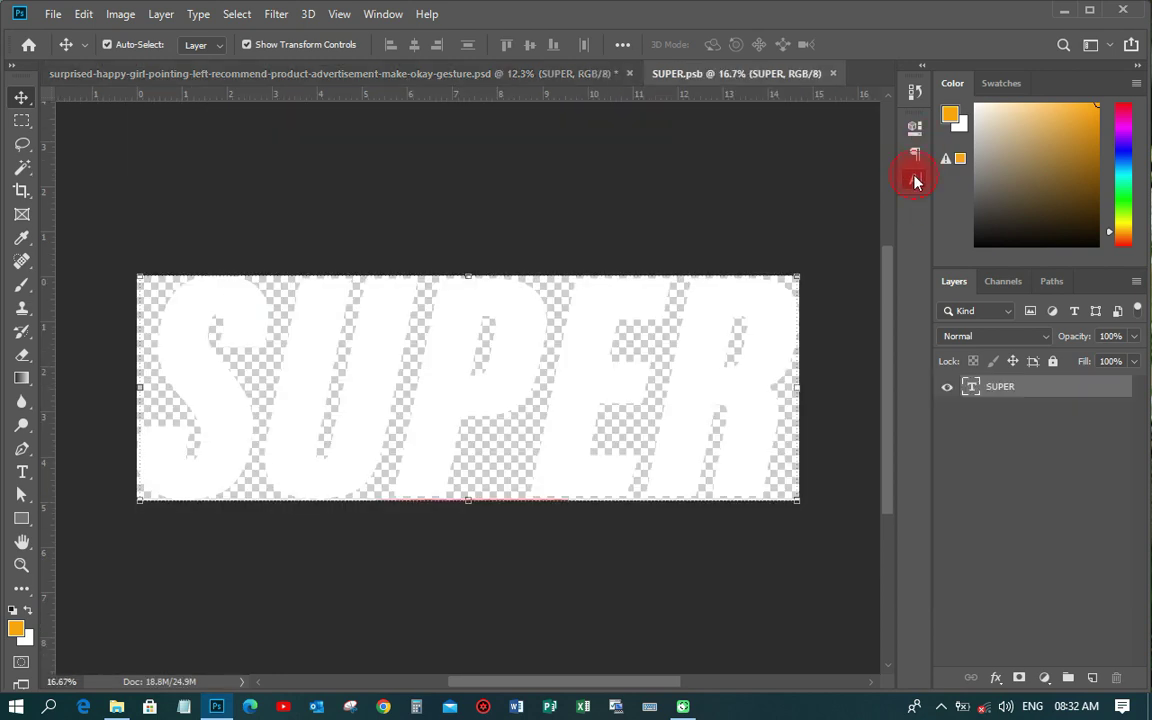
click(868, 233)
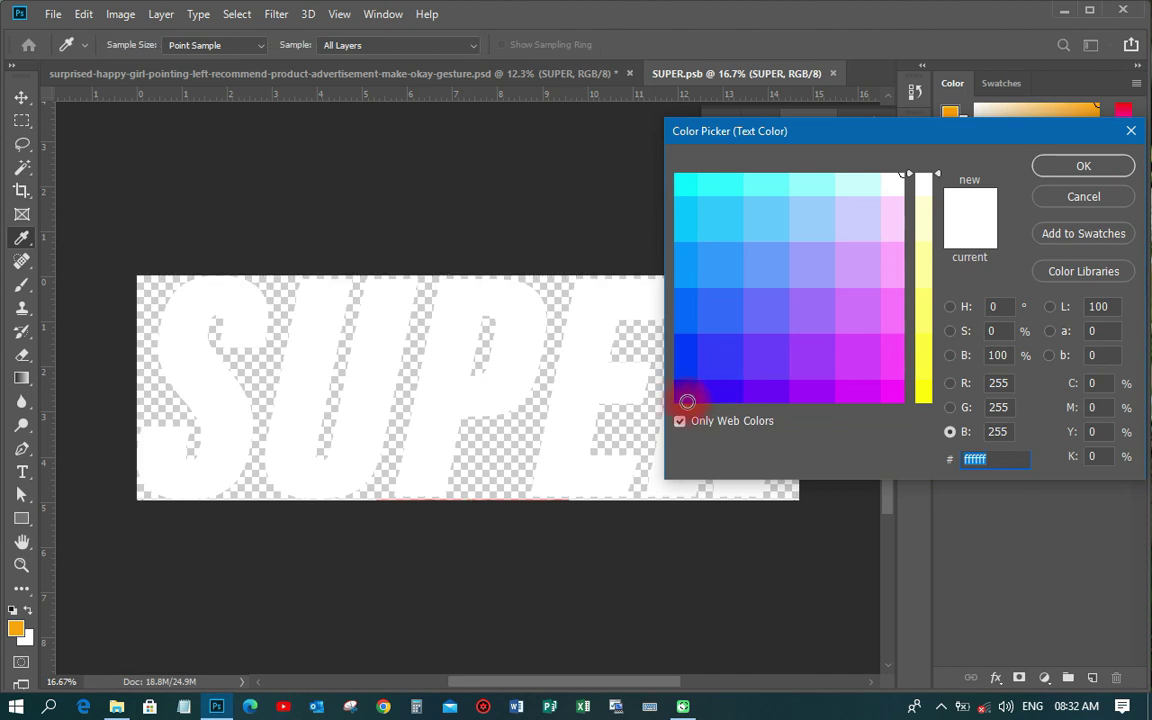
- Make the SUPER text purple #6600ff, then save and close the smart object
click(677, 398)
click(763, 398)
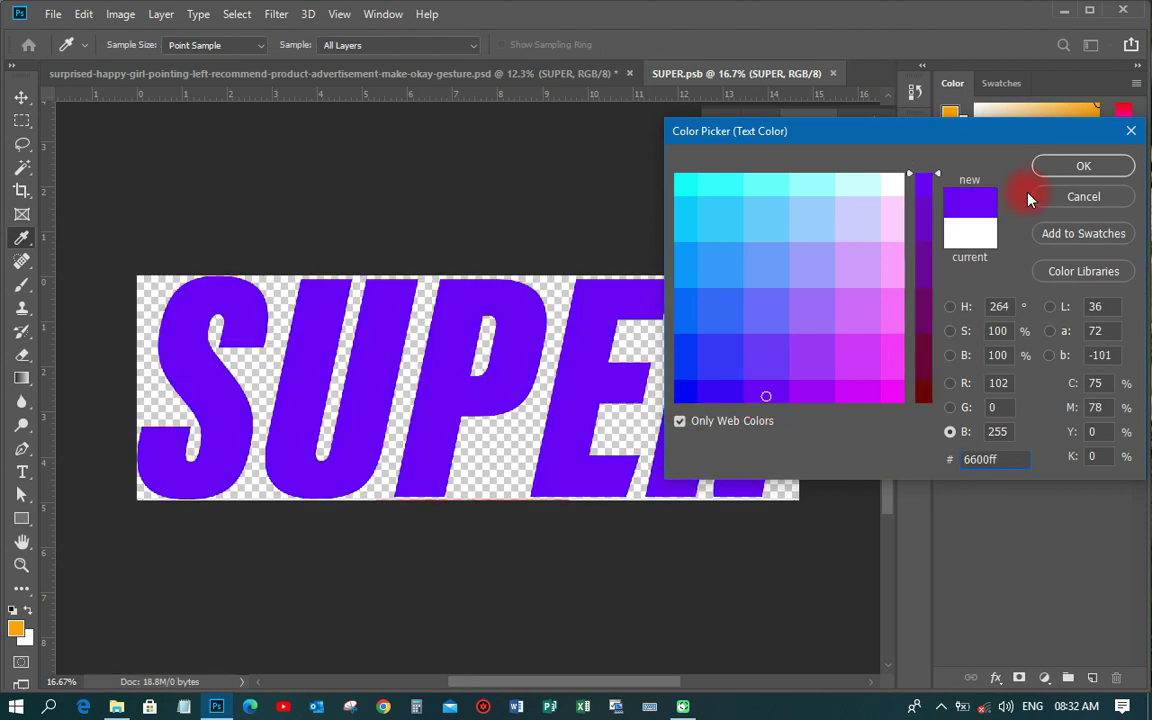
click(1054, 168)
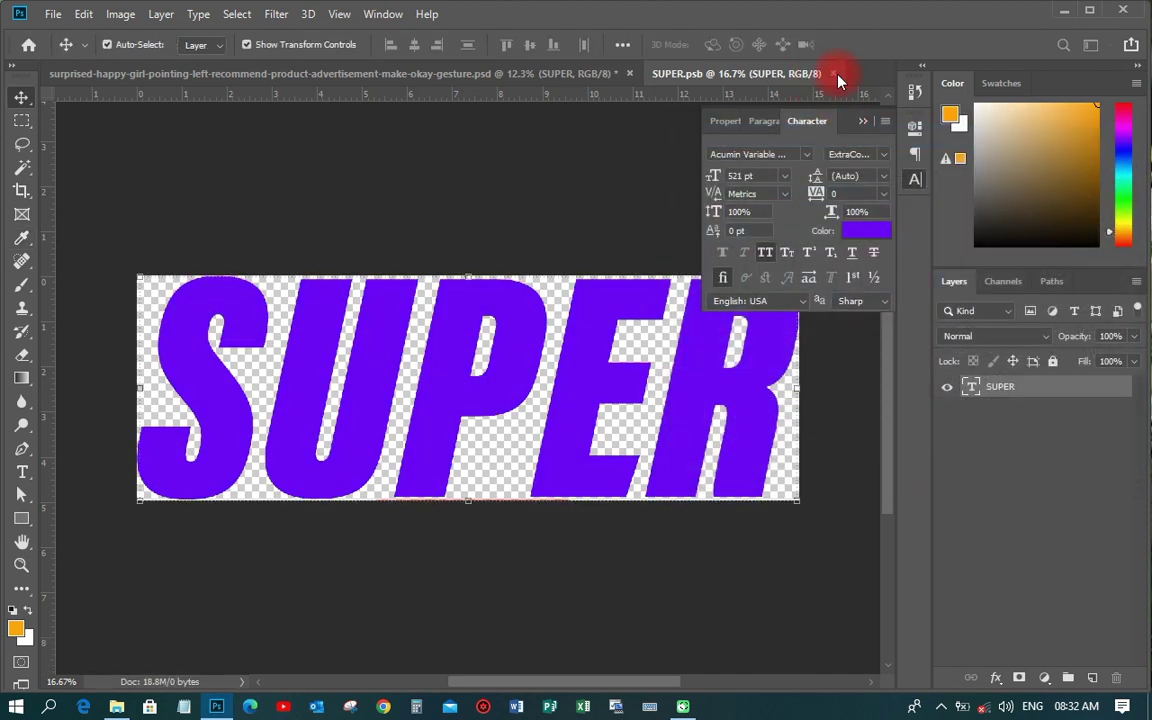
key(ctrl+s)
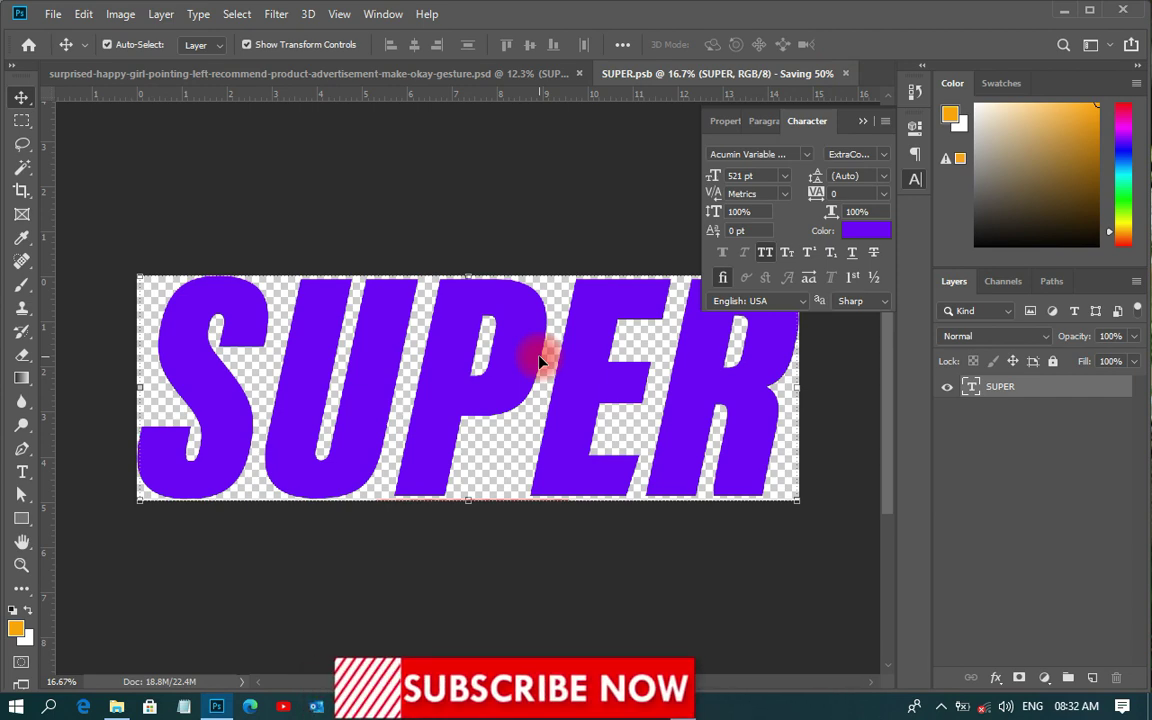
key(ctrl+w)
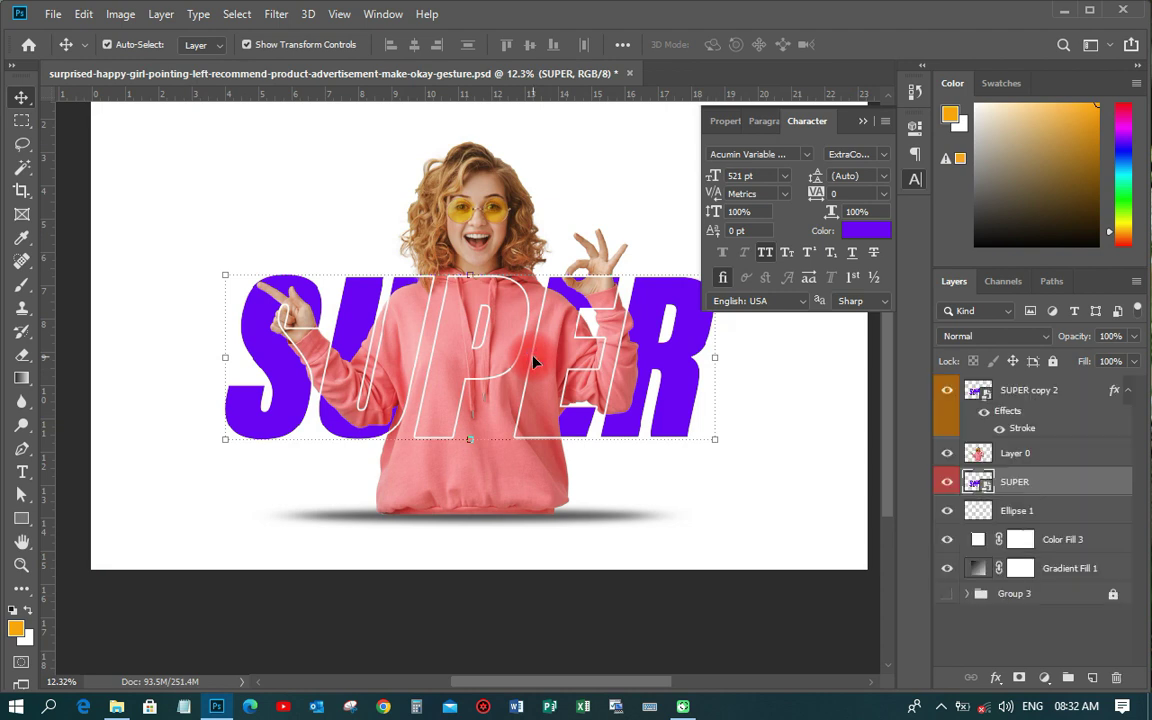
- Collapse the Character panel and zoom out to about 10% to see the whole poster
click(362, 320)
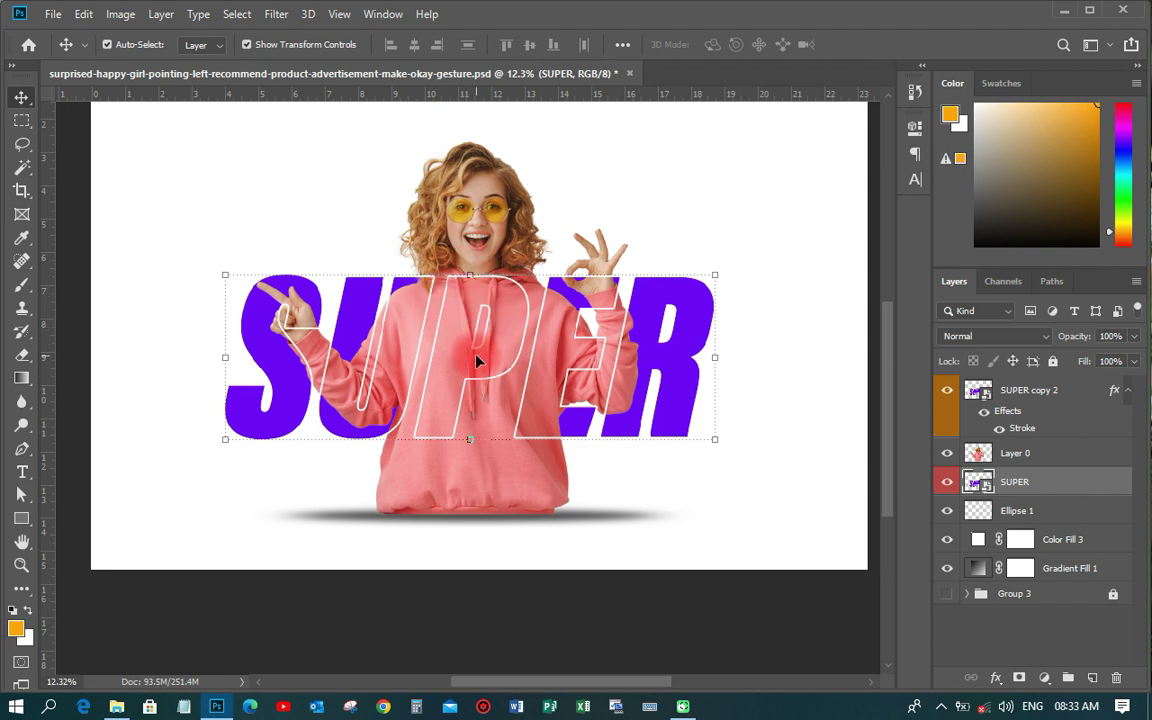
scroll(496, 550, down, 2)
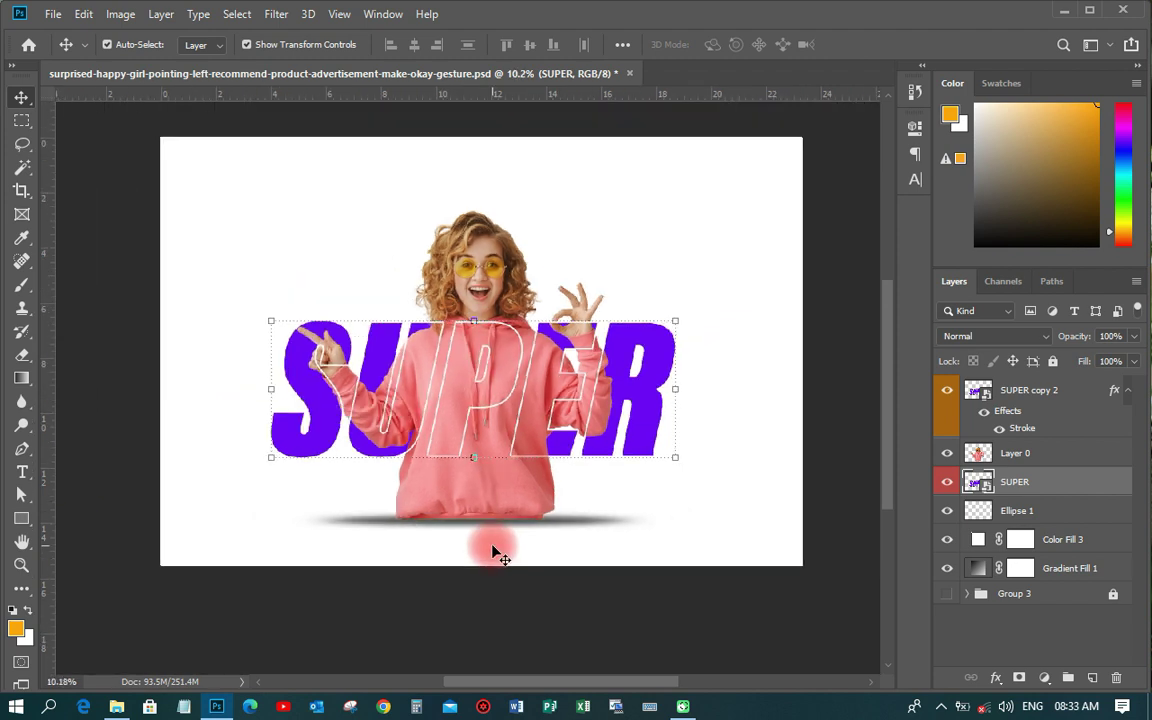